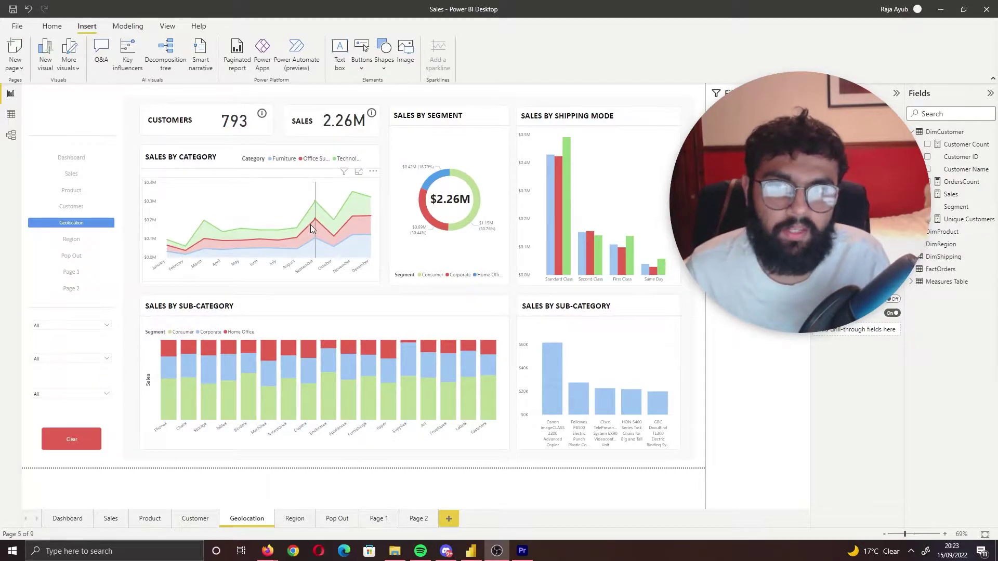
Step: Open and close the detail pop-outs of the Customers and Sales cards to examine how they behave
{"action": "mouse_move", "coordinate": [258, 216]}
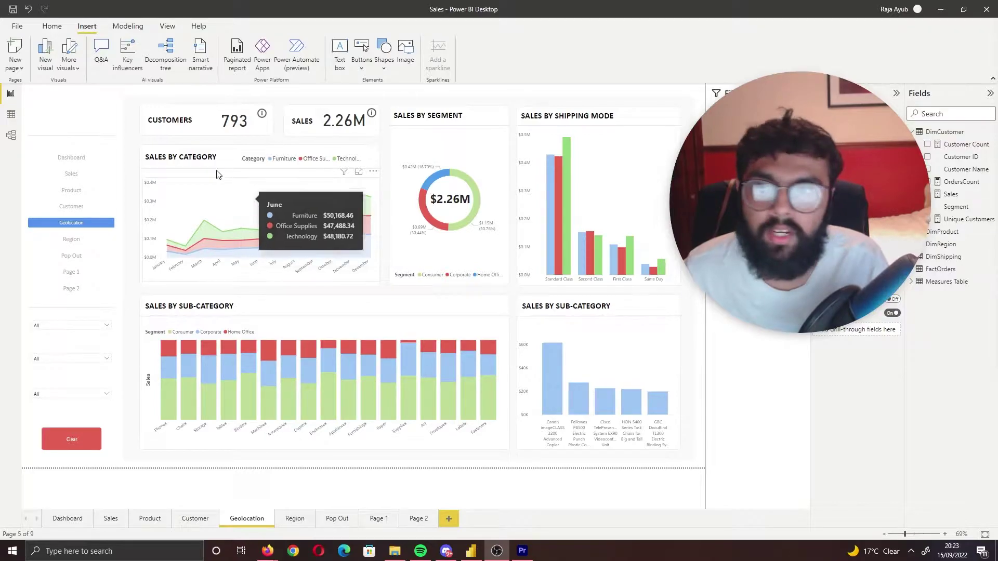
{"action": "left_click", "coordinate": [218, 130], "text": "ctrl"}
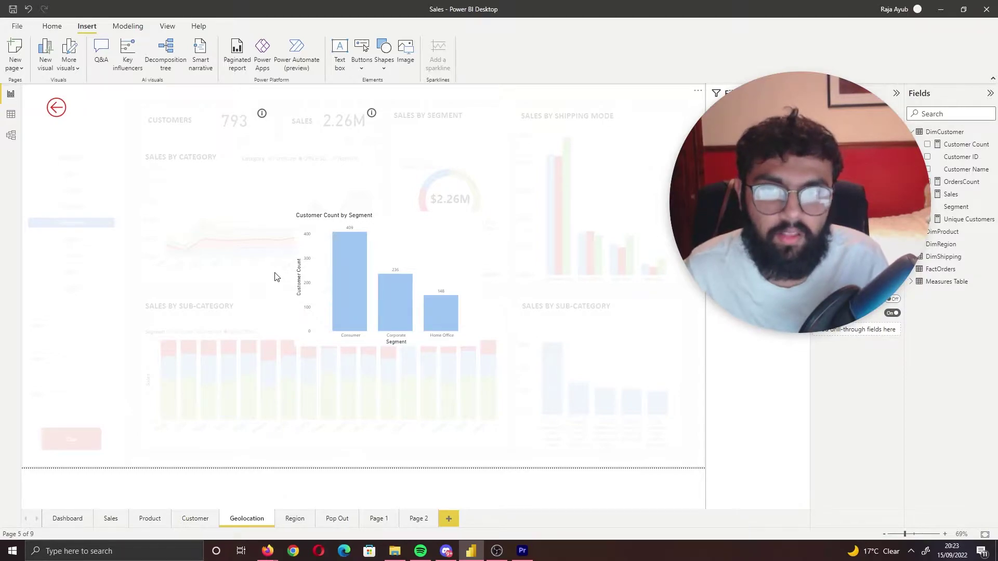
{"action": "left_click", "coordinate": [60, 110], "text": "ctrl"}
{"action": "left_click", "coordinate": [314, 129], "text": "ctrl"}
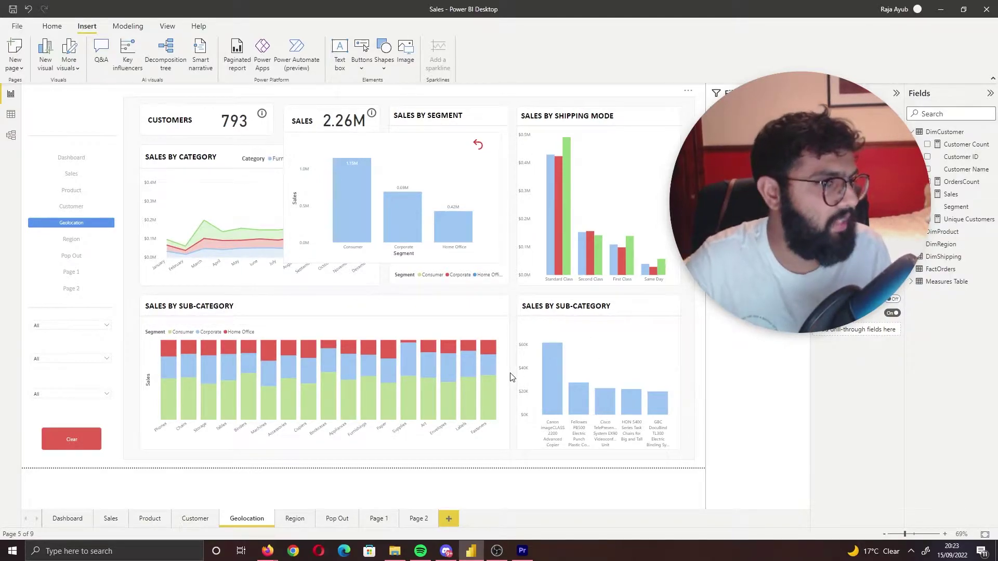
{"action": "left_click", "coordinate": [477, 146]}
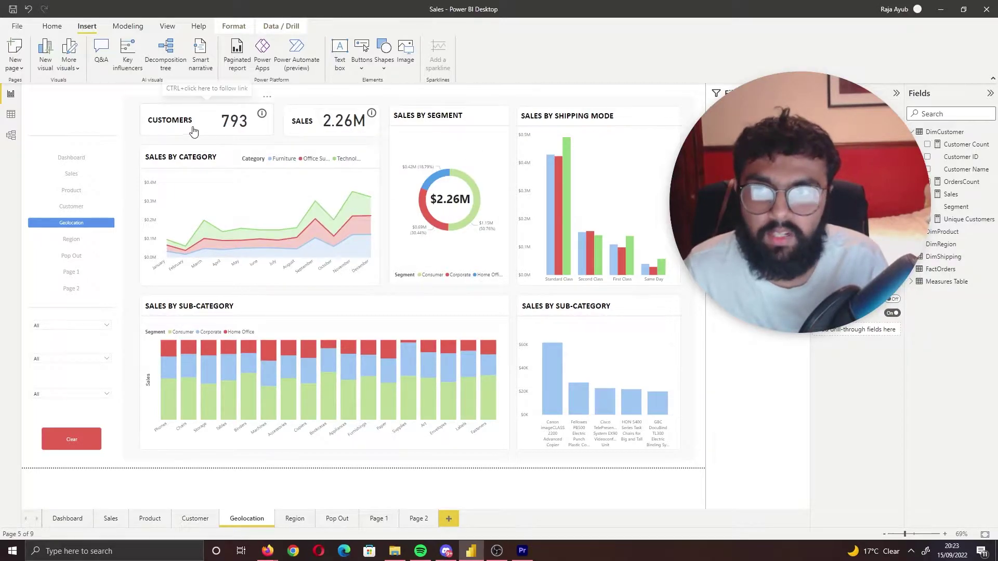
{"action": "left_click", "coordinate": [210, 128], "text": "ctrl"}
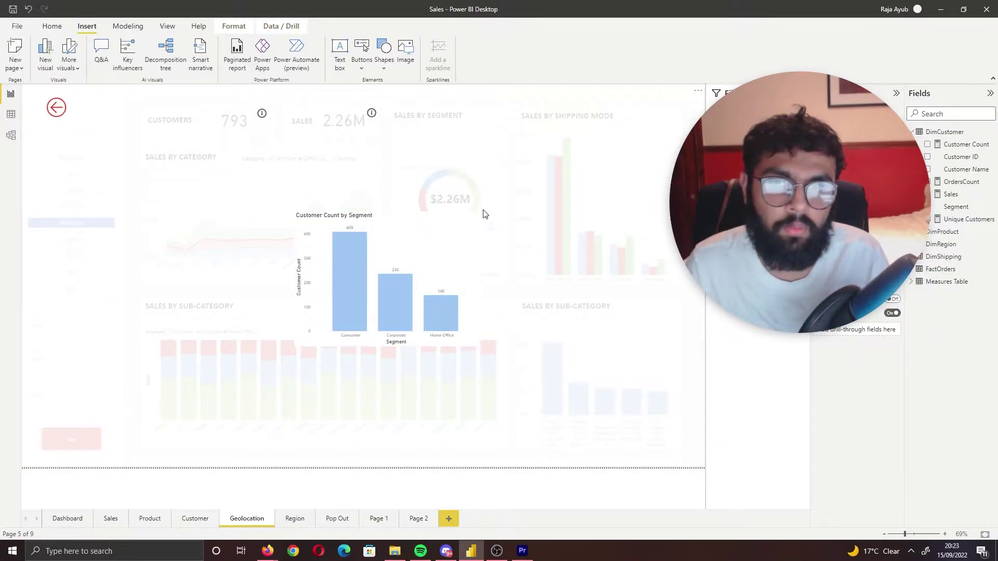
{"action": "left_click", "coordinate": [59, 112]}
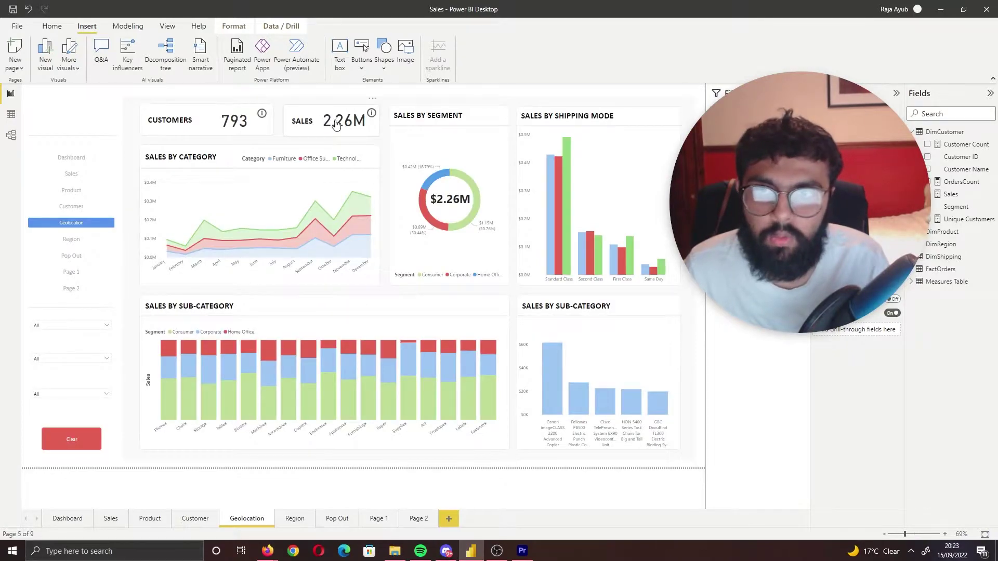
{"action": "left_click", "coordinate": [318, 123], "text": "ctrl"}
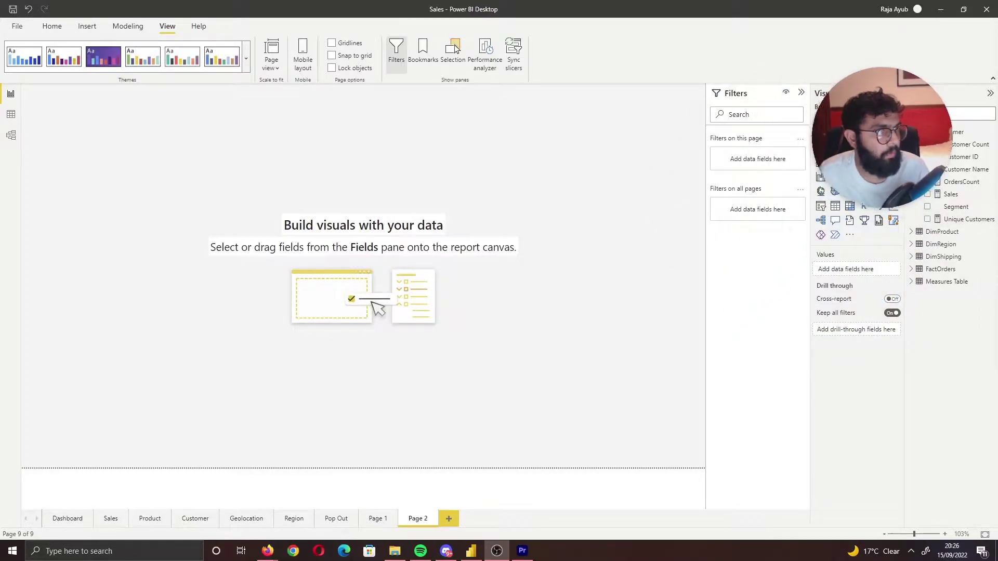
Step: Add a card visual showing Sales to Page 2 and resize it to a wide, short rectangle
{"action": "left_click", "coordinate": [631, 174]}
{"action": "left_click", "coordinate": [864, 194]}
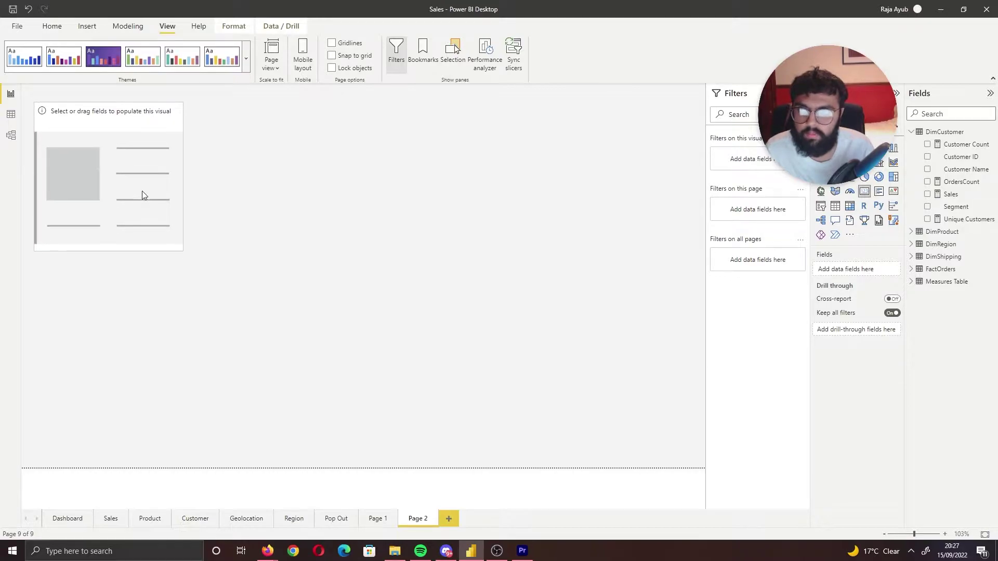
{"action": "left_click", "coordinate": [927, 194]}
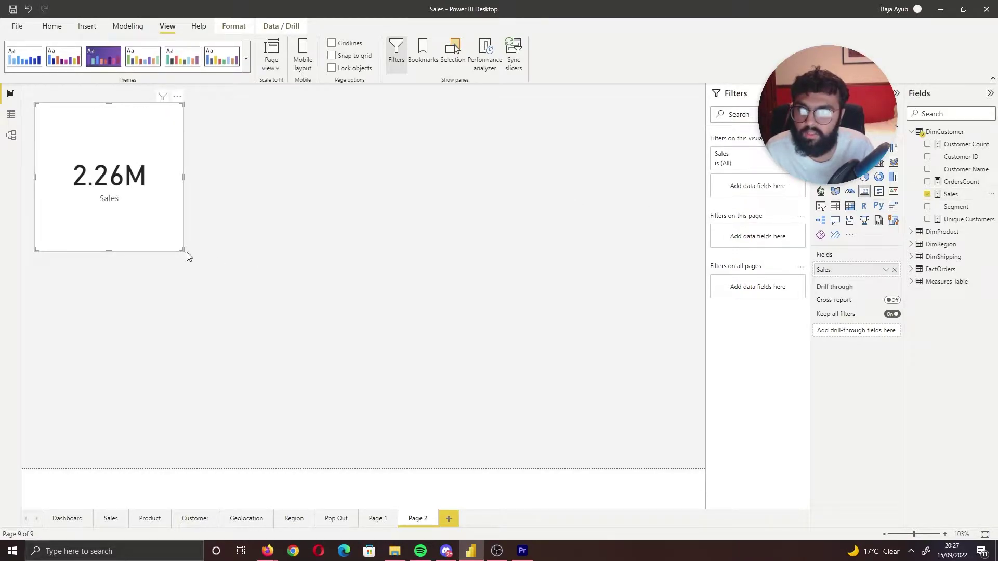
{"action": "left_click_drag", "start_coordinate": [184, 251], "coordinate": [197, 186]}
{"action": "left_click", "coordinate": [300, 264]}
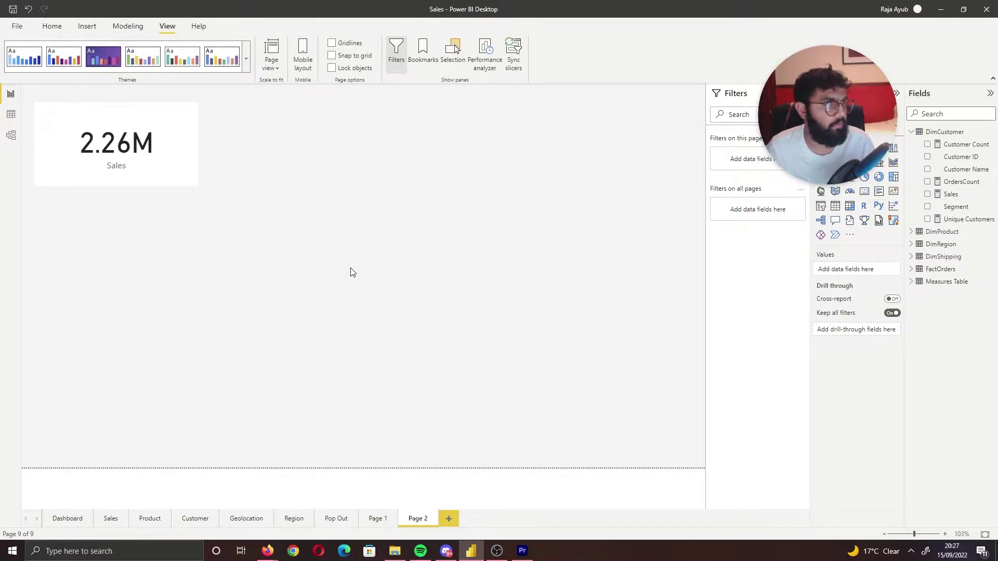
Step: Insert a rectangle shape and stretch it over the whole page, covering the Sales card
{"action": "left_click", "coordinate": [97, 28]}
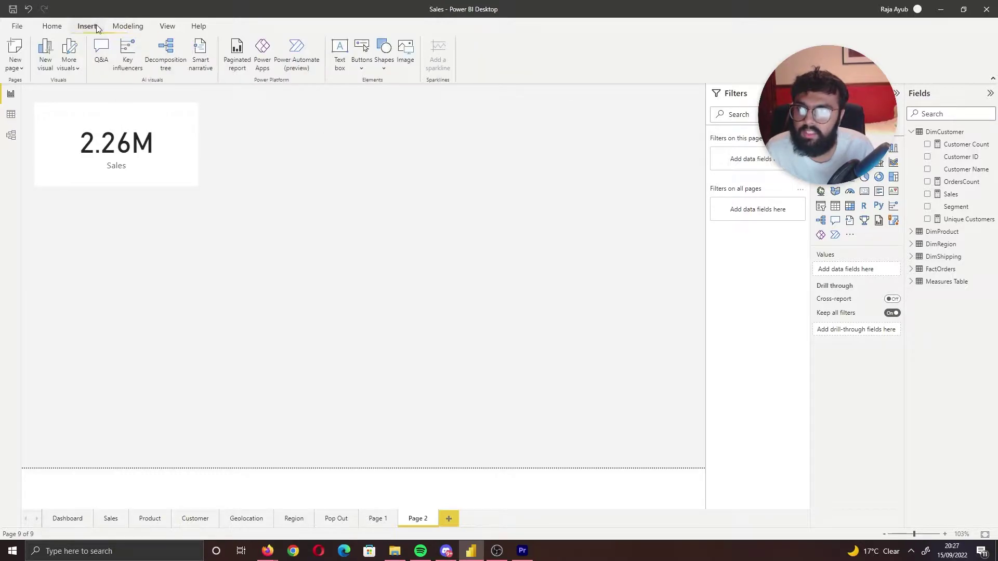
{"action": "left_click", "coordinate": [379, 69]}
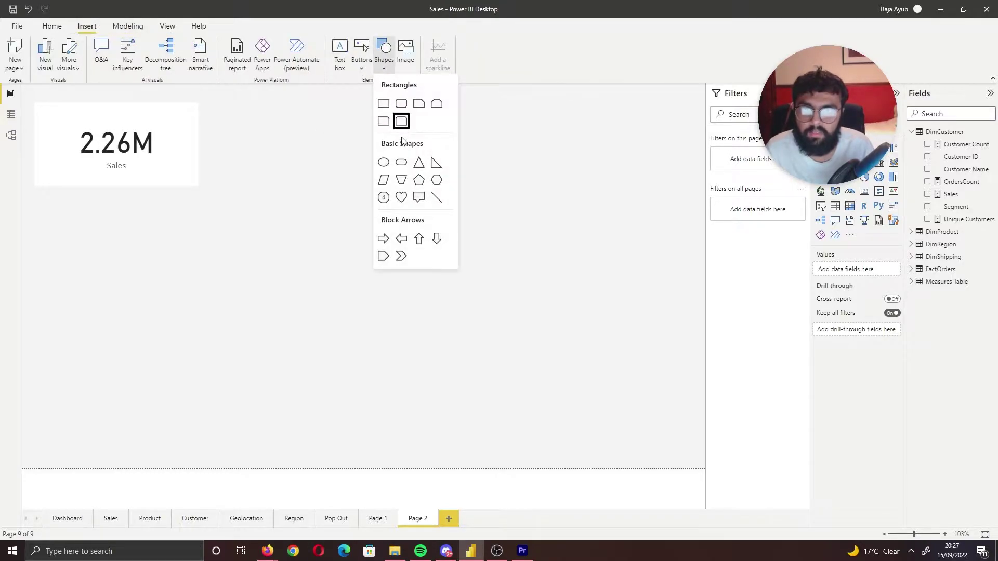
{"action": "left_click", "coordinate": [383, 118]}
{"action": "left_click_drag", "start_coordinate": [140, 243], "coordinate": [103, 134]}
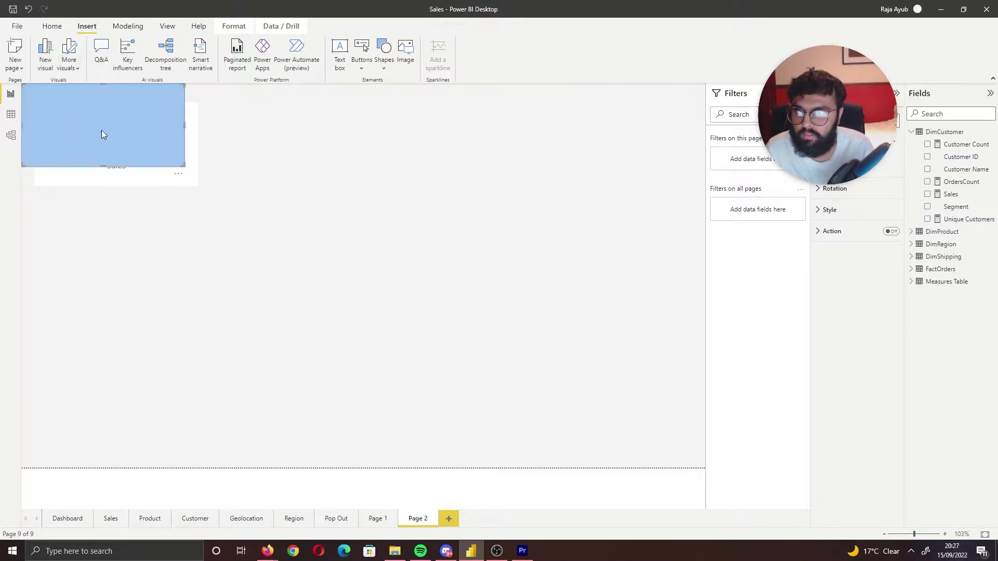
{"action": "left_click_drag", "start_coordinate": [185, 172], "coordinate": [720, 461]}
{"action": "key", "text": "ctrl+z"}
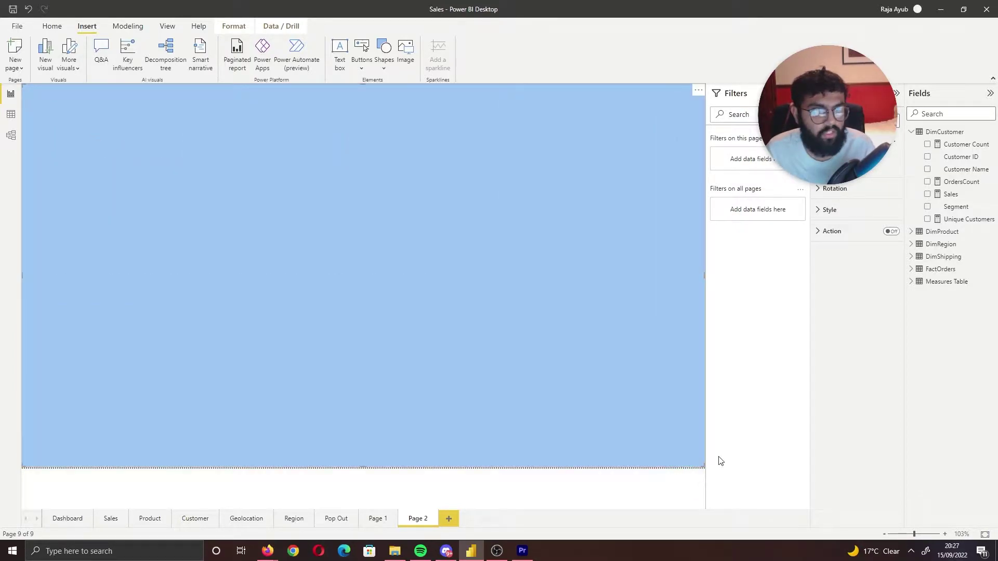
Step: Give the page-wide rectangle a light grey fill with 39% transparency
{"action": "left_click", "coordinate": [832, 211]}
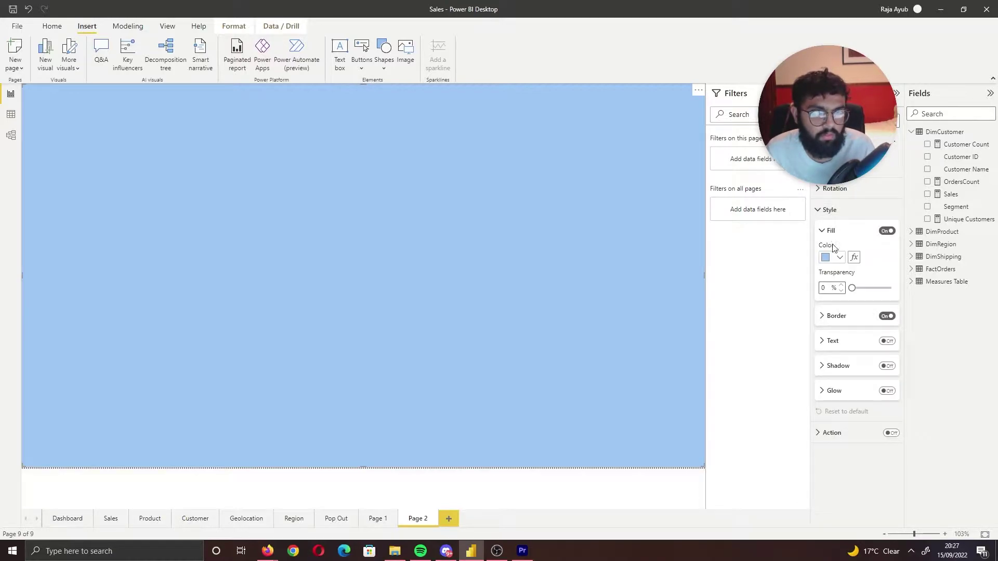
{"action": "left_click", "coordinate": [830, 258]}
{"action": "left_click", "coordinate": [833, 318]}
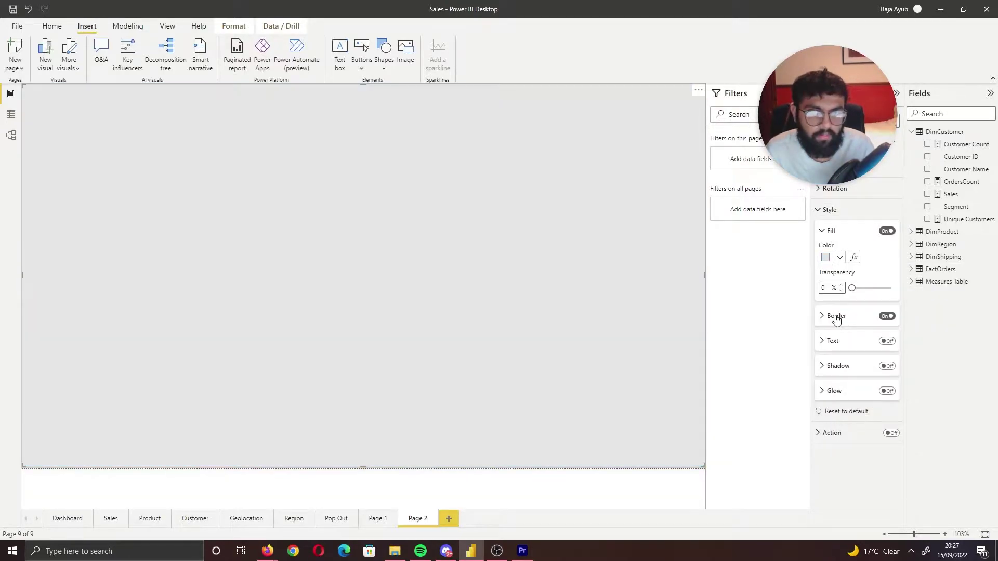
{"action": "left_click_drag", "start_coordinate": [859, 291], "coordinate": [870, 285]}
{"action": "left_click", "coordinate": [831, 260]}
{"action": "left_click", "coordinate": [846, 260]}
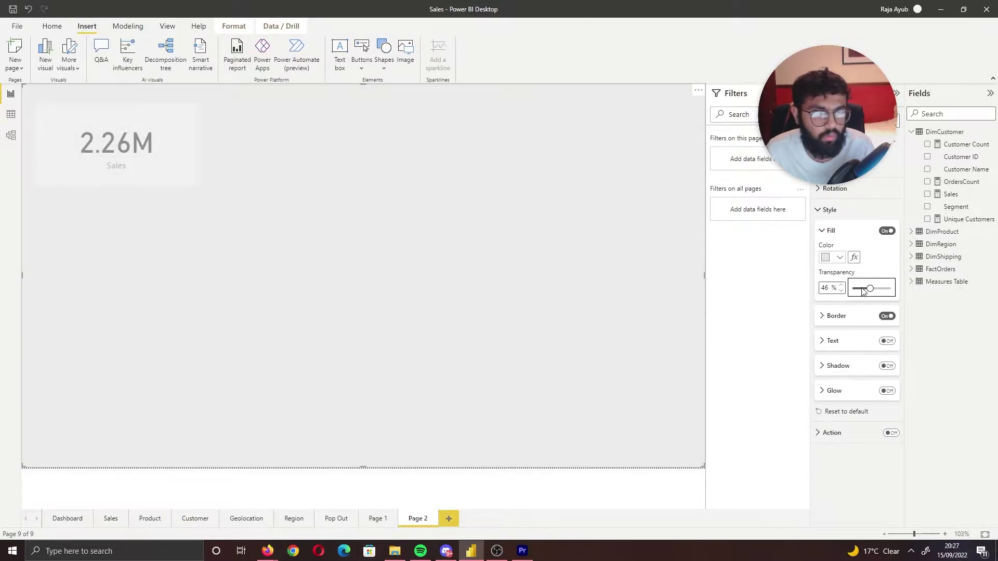
{"action": "left_click", "coordinate": [894, 291]}
{"action": "left_click_drag", "start_coordinate": [879, 292], "coordinate": [764, 300]}
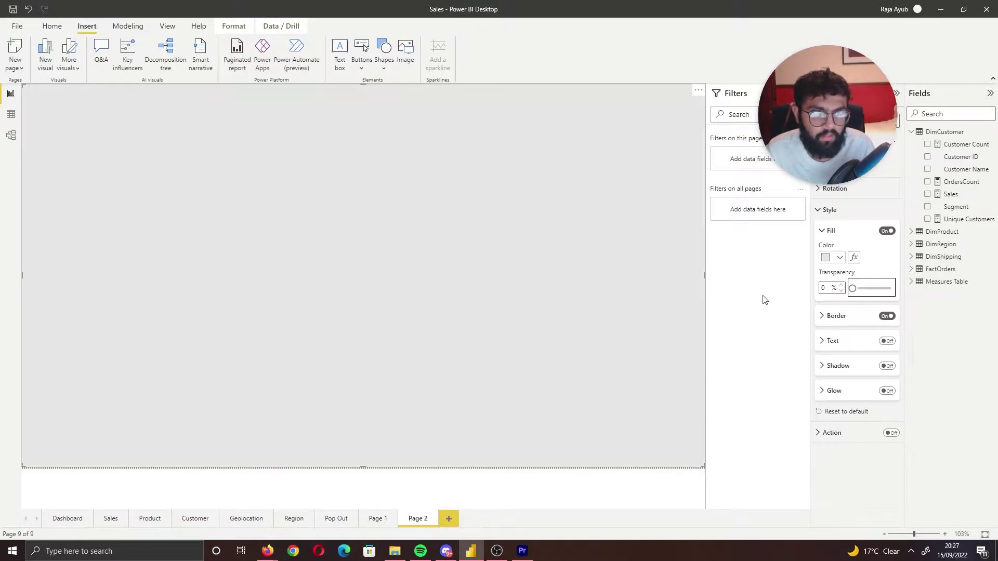
{"action": "left_click_drag", "start_coordinate": [853, 289], "coordinate": [867, 290]}
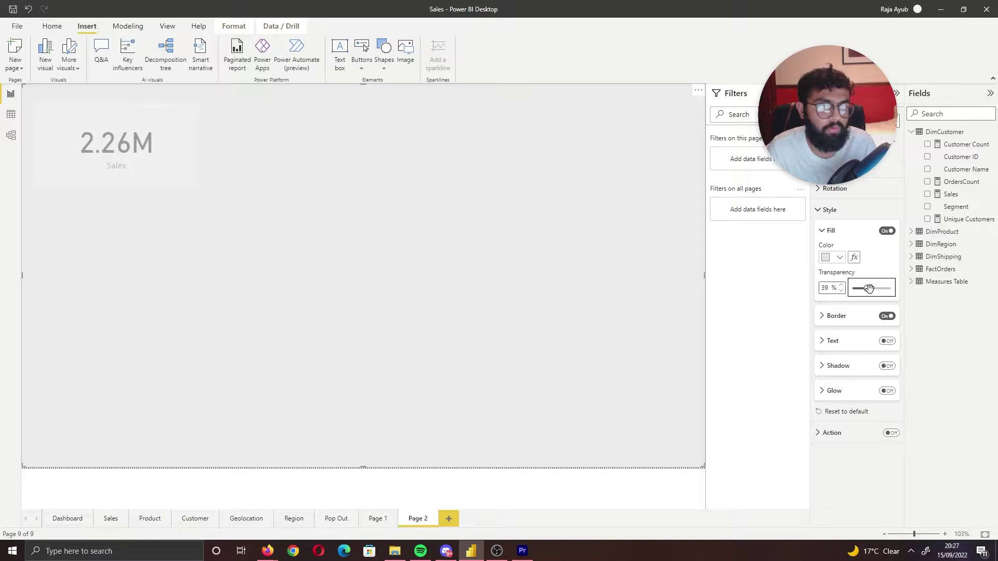
{"action": "left_click", "coordinate": [531, 479]}
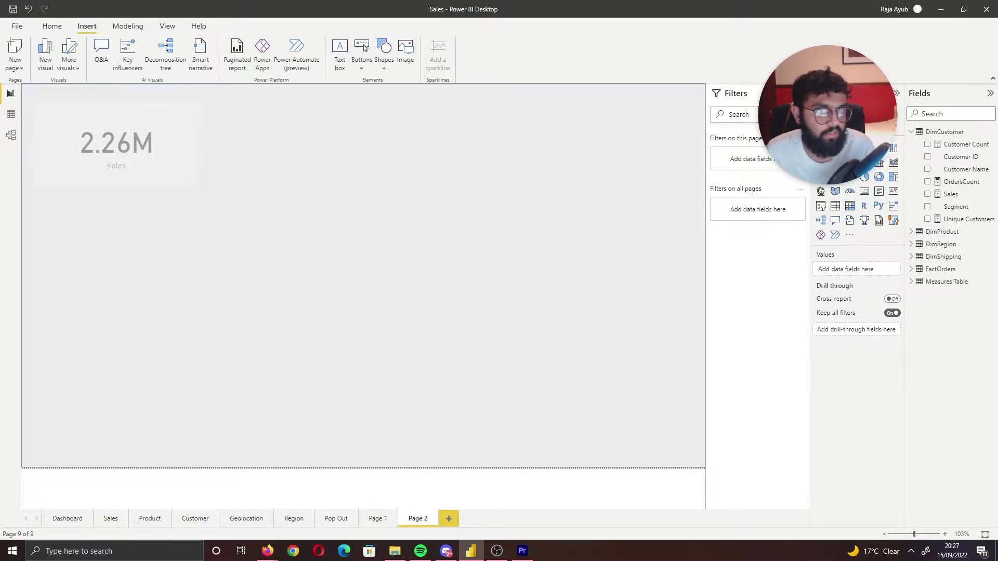
Step: Add a column chart of Sales by Segment in the middle of the page, over the grey overlay
{"action": "left_click", "coordinate": [865, 148]}
{"action": "left_click_drag", "start_coordinate": [130, 216], "coordinate": [342, 295]}
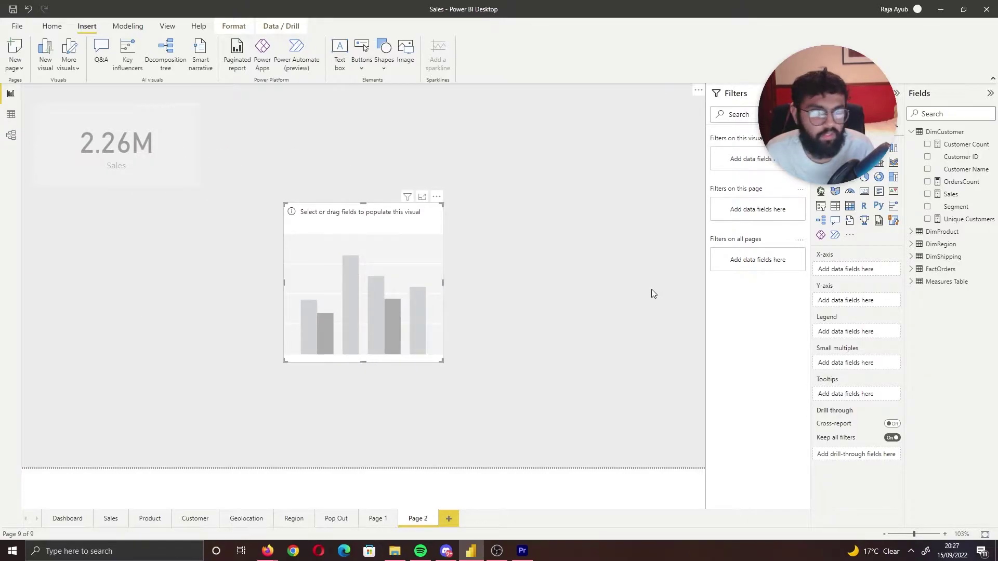
{"action": "left_click", "coordinate": [927, 195]}
{"action": "left_click", "coordinate": [928, 206]}
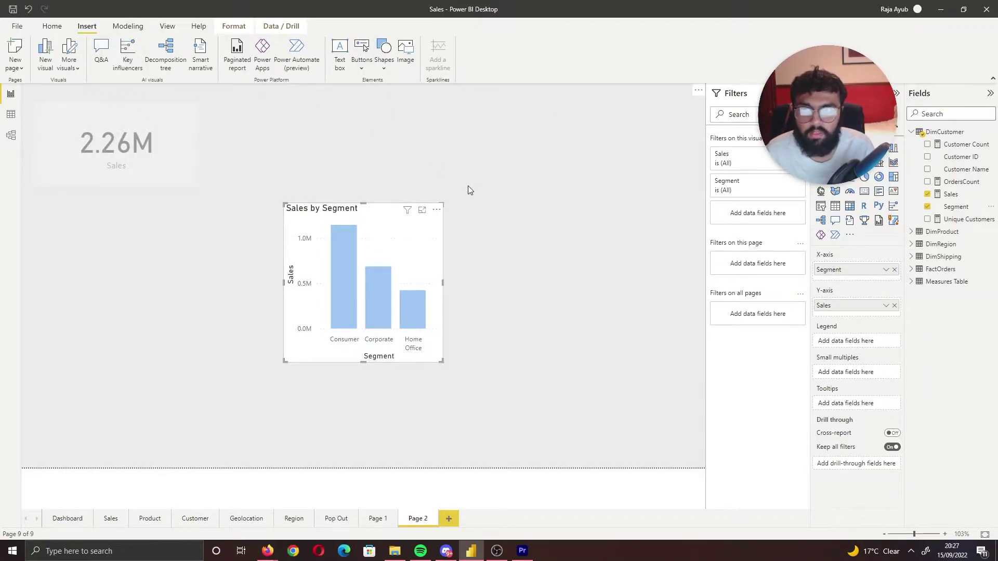
Step: Insert a Reset button and place it in the upper-right corner of the grey overlay
{"action": "left_click", "coordinate": [358, 69]}
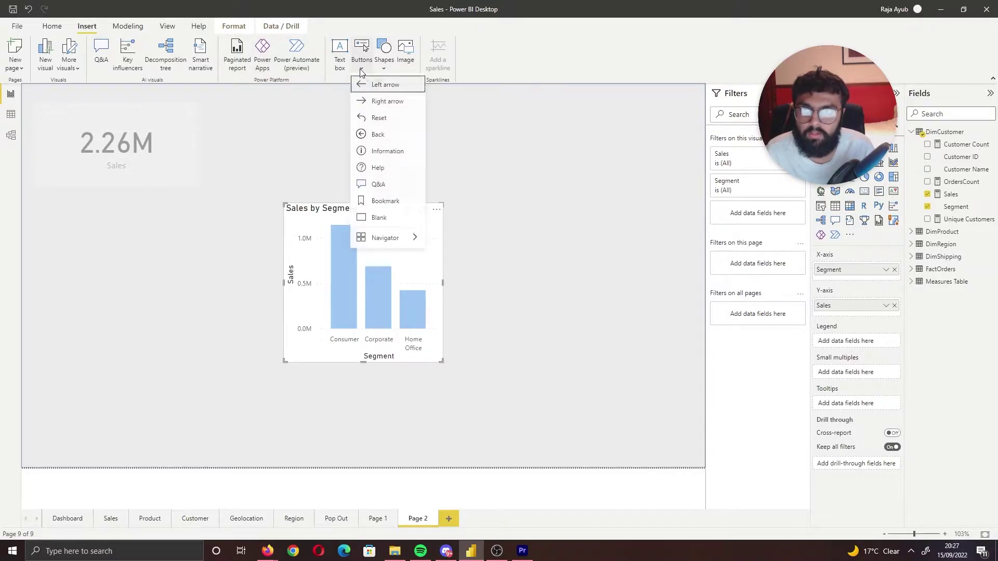
{"action": "left_click", "coordinate": [369, 116]}
{"action": "left_click_drag", "start_coordinate": [30, 95], "coordinate": [661, 113]}
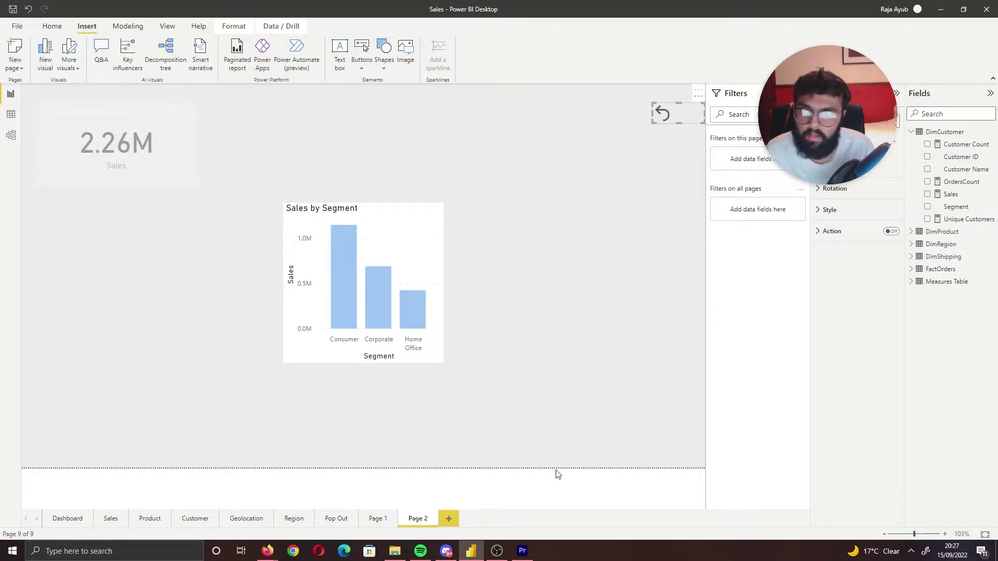
{"action": "left_click", "coordinate": [853, 210]}
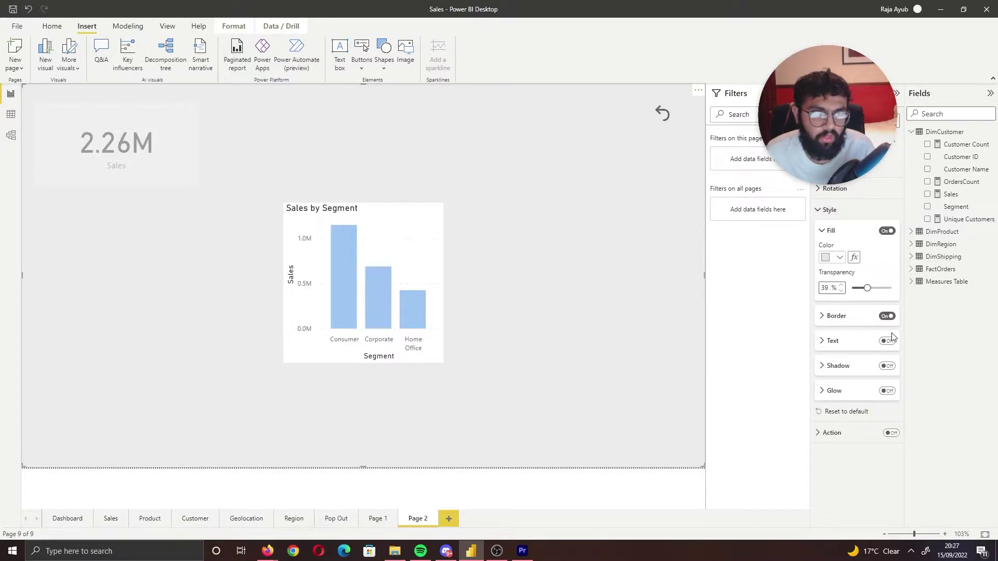
{"action": "left_click", "coordinate": [645, 484]}
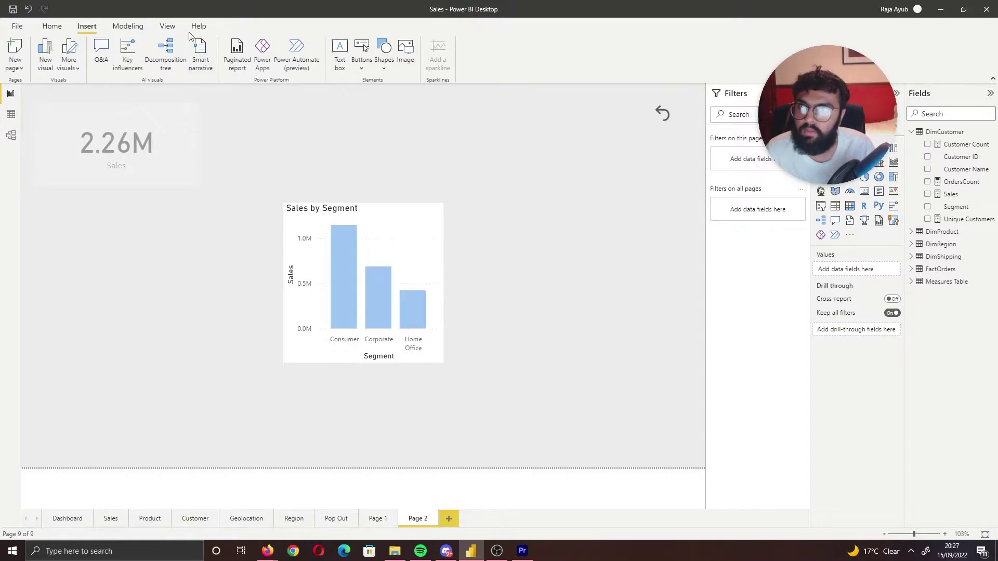
Step: Show the list of page objects and group the button, the Sales by Segment chart and the overlay shape
{"action": "left_click", "coordinate": [167, 26]}
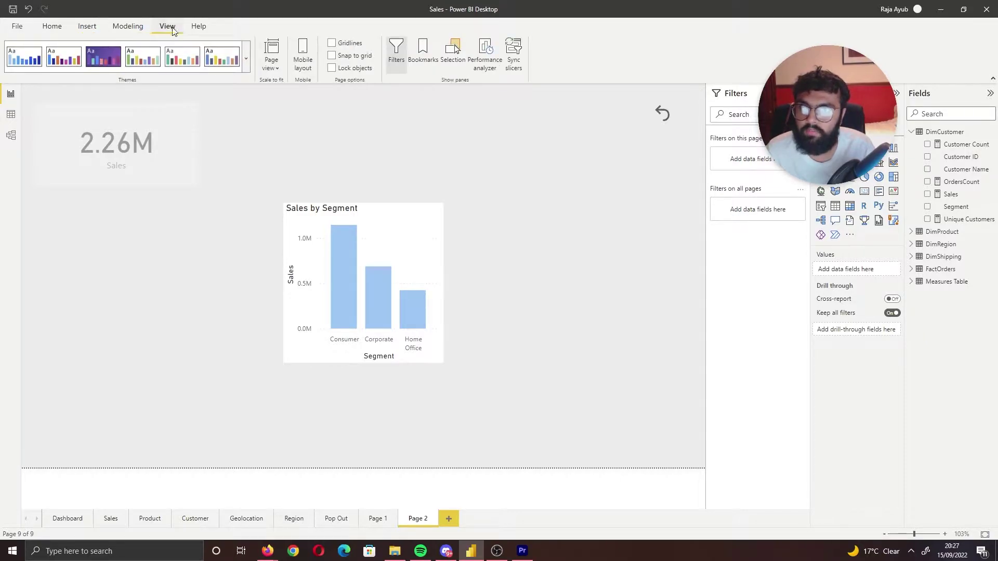
{"action": "left_click", "coordinate": [451, 61]}
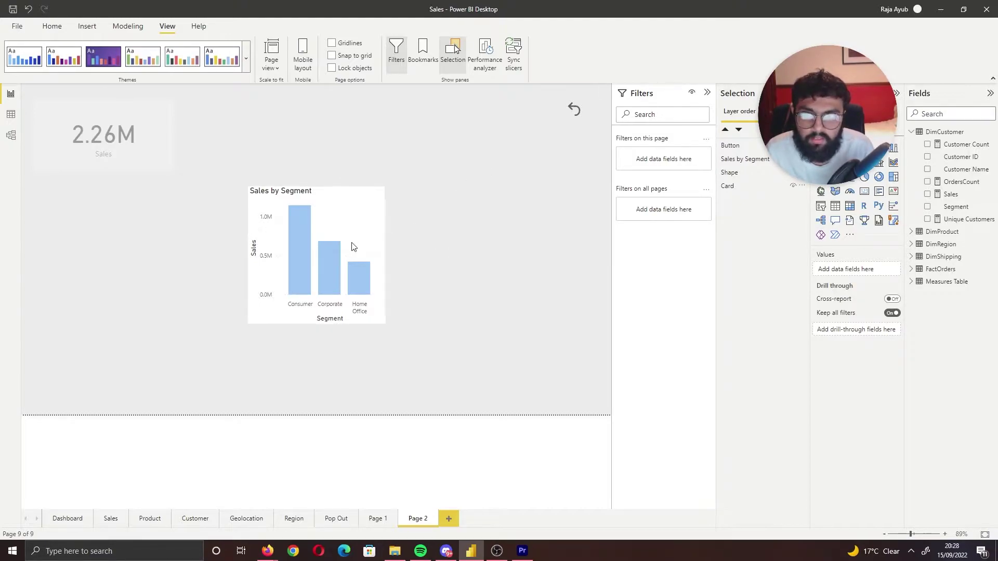
{"action": "left_click", "coordinate": [354, 227]}
{"action": "left_click", "coordinate": [504, 227]}
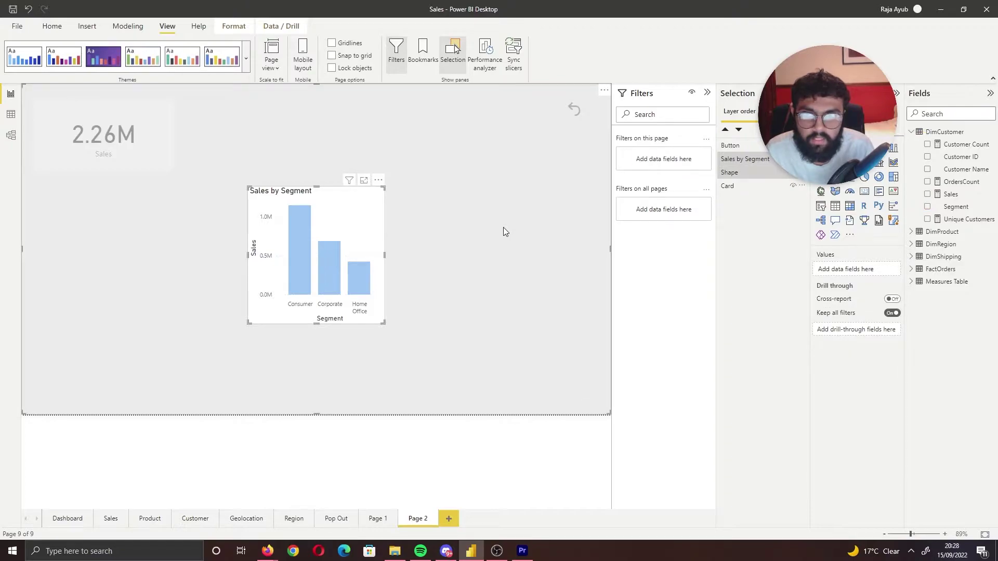
{"action": "left_click", "coordinate": [740, 150]}
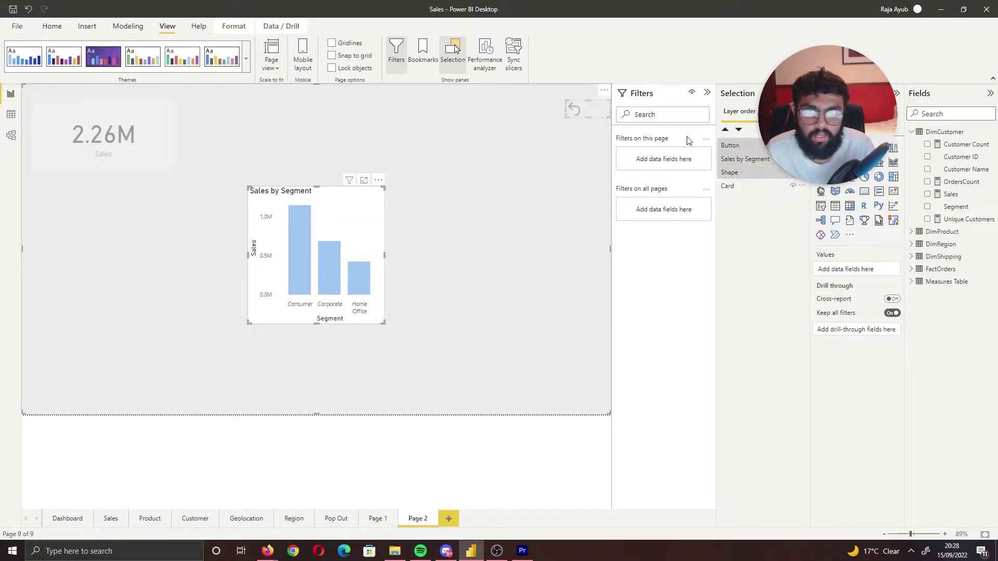
{"action": "right_click", "coordinate": [756, 159]}
{"action": "mouse_move", "coordinate": [771, 165]}
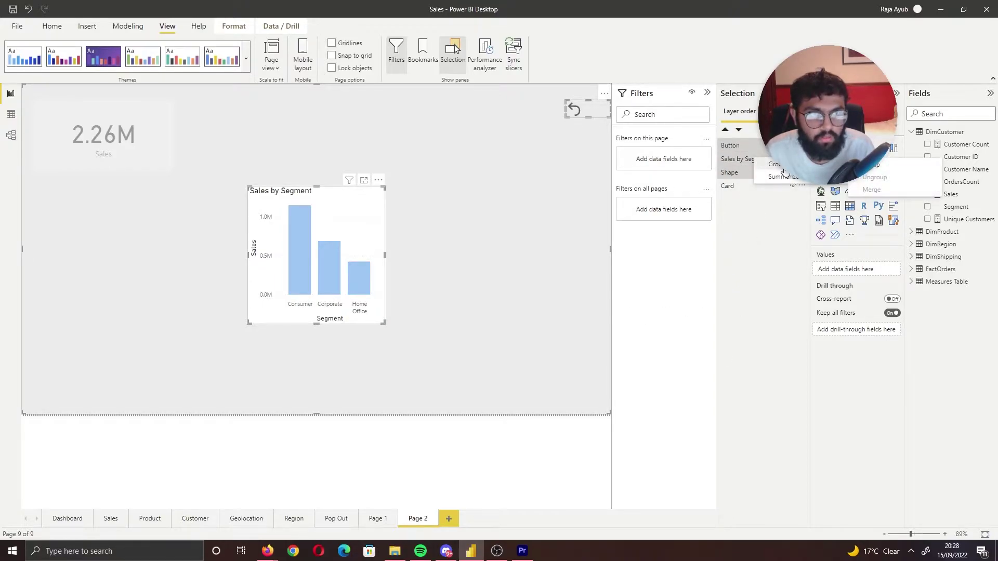
{"action": "left_click", "coordinate": [918, 164]}
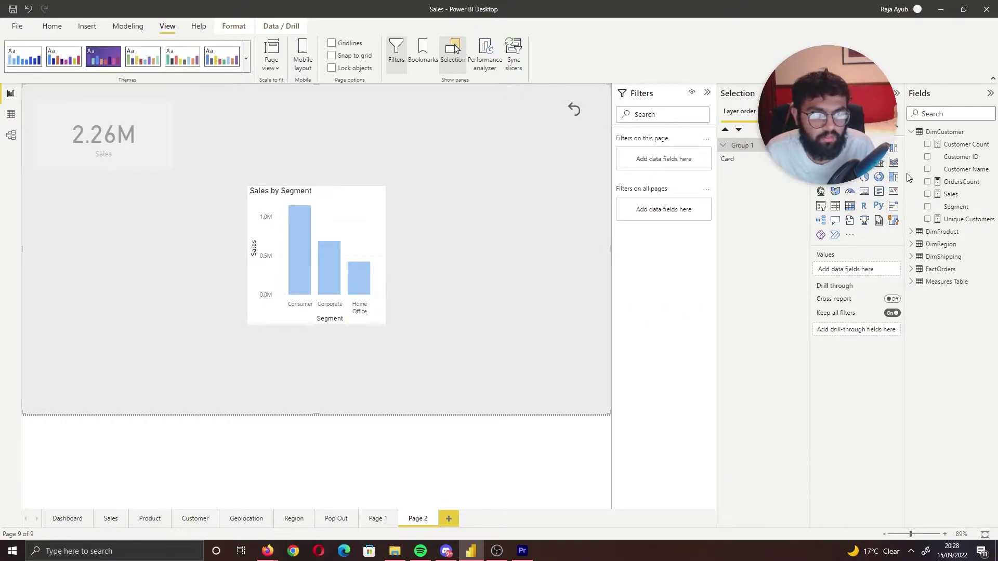
Step: Rename the new group as PopoutSales
{"action": "double_click", "coordinate": [743, 145]}
{"action": "type", "text": "PopOuts"}
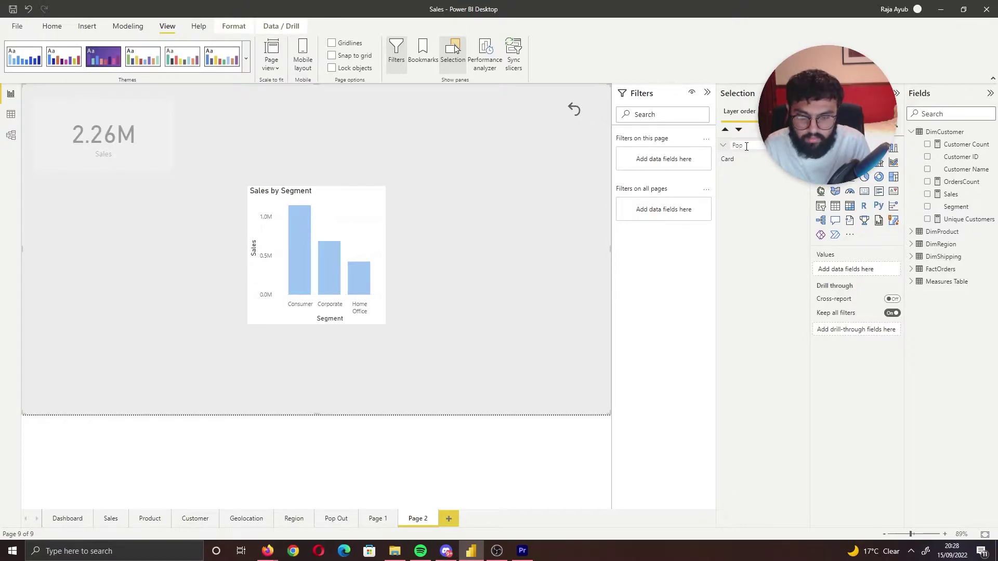
{"action": "type", "text": "ales"}
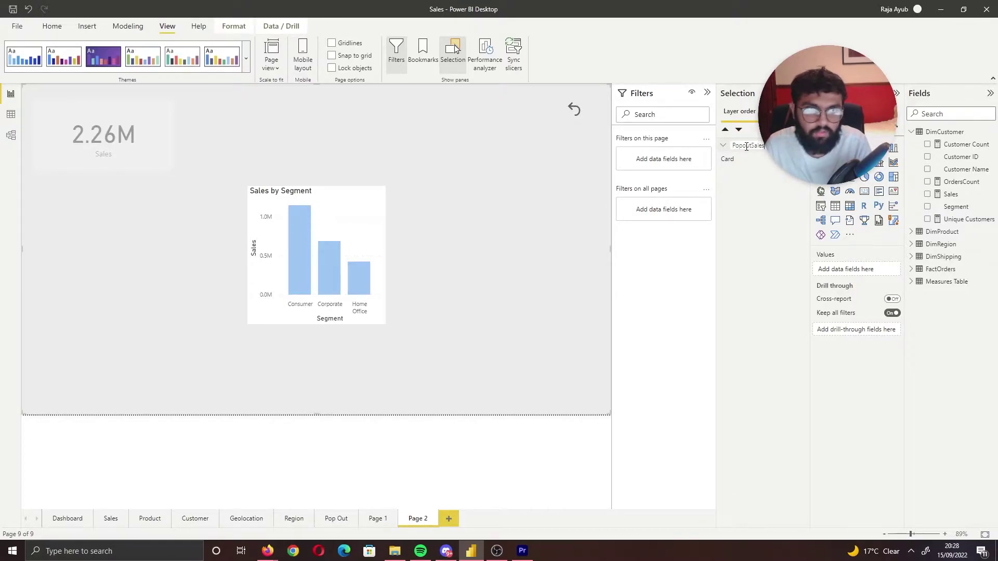
{"action": "key", "text": "Return"}
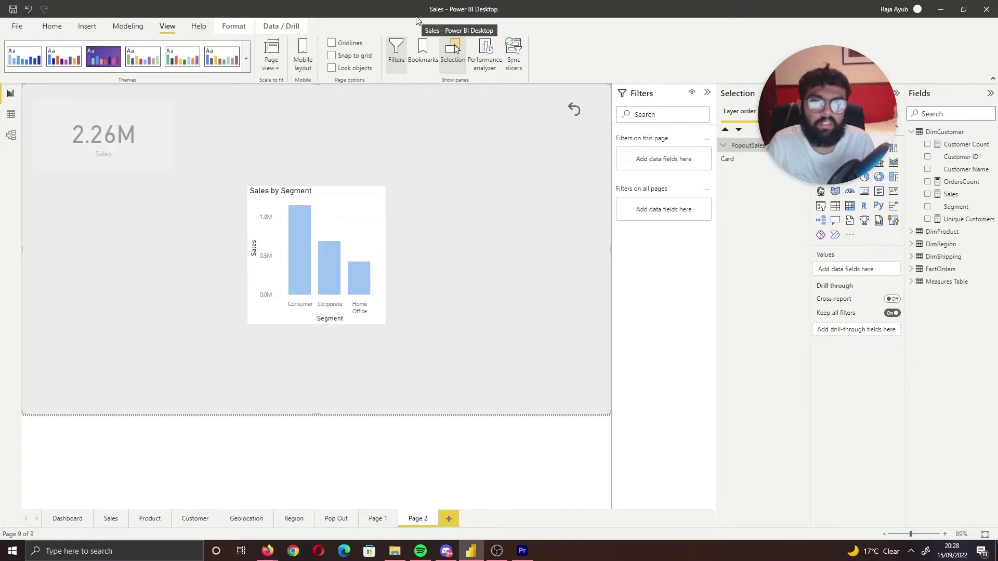
Step: Show the report's bookmarks and add a bookmark of the visible pop-out named SalesPopoutOpen
{"action": "left_click", "coordinate": [431, 51]}
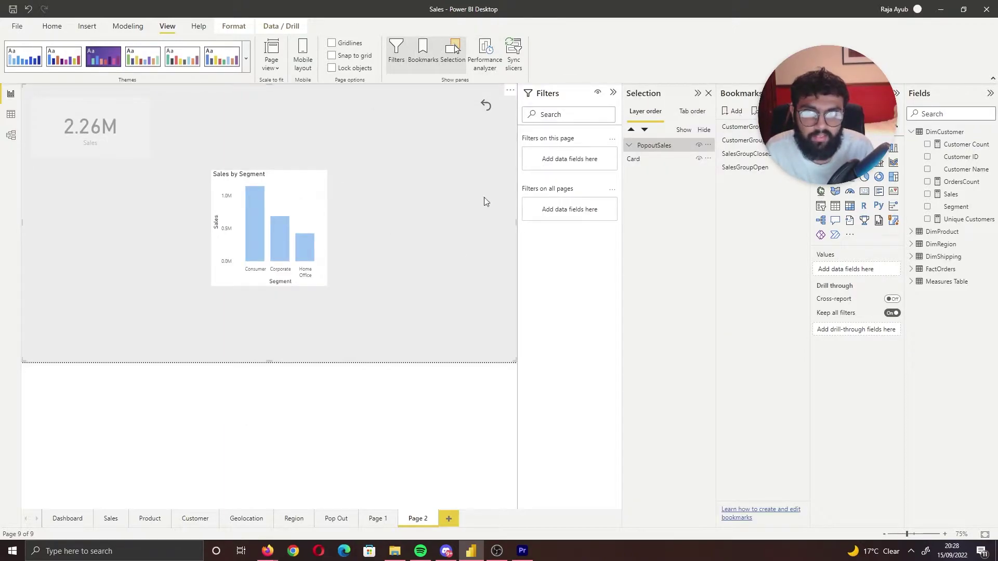
{"action": "left_click", "coordinate": [736, 112]}
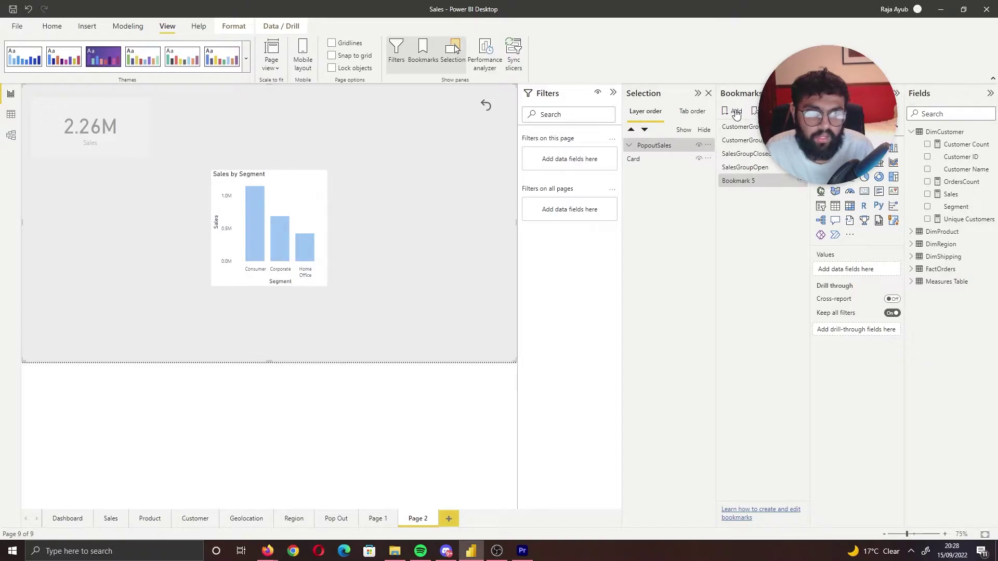
{"action": "double_click", "coordinate": [740, 181]}
{"action": "type", "text": "SalesP"}
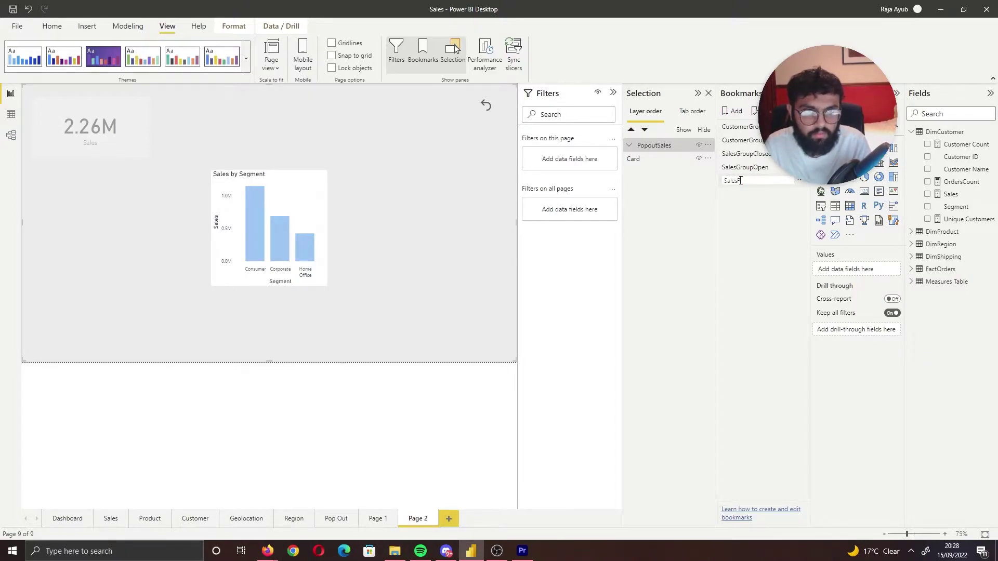
{"action": "type", "text": "opoutOpen"}
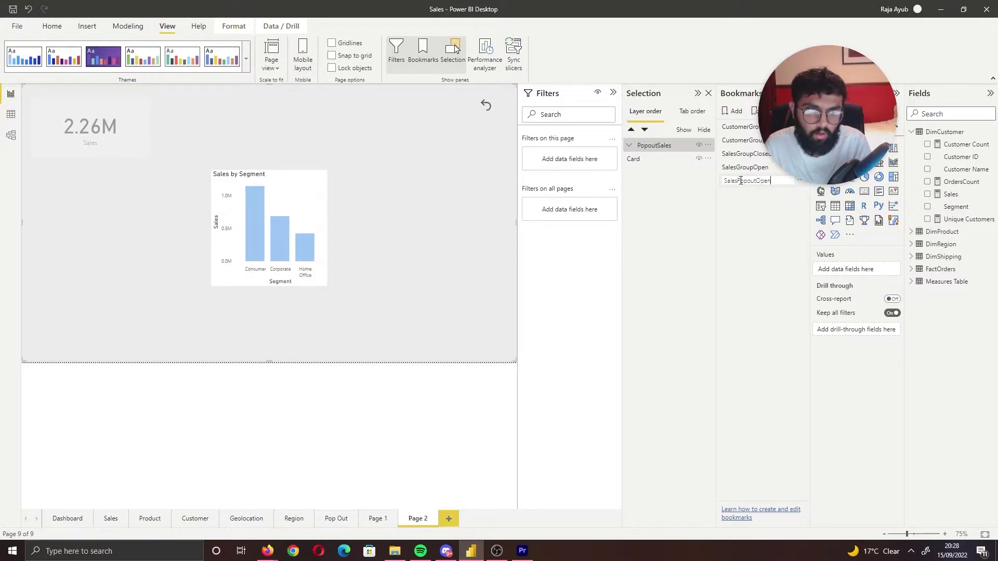
{"action": "key", "text": "Return"}
{"action": "left_click", "coordinate": [738, 183]}
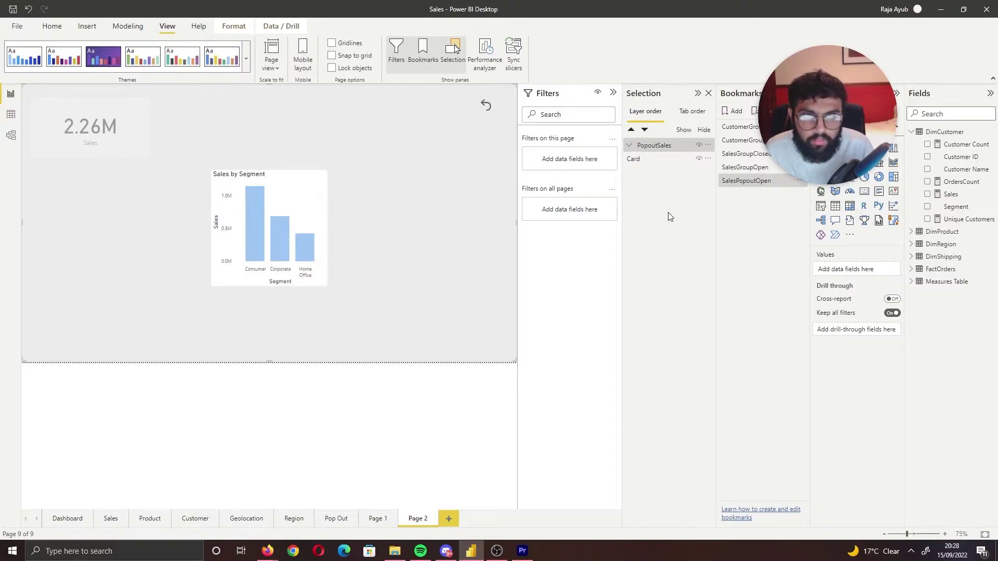
Step: Hide the PopoutSales group and add a bookmark of this state named SalesPopoutClosed
{"action": "left_click", "coordinate": [698, 148]}
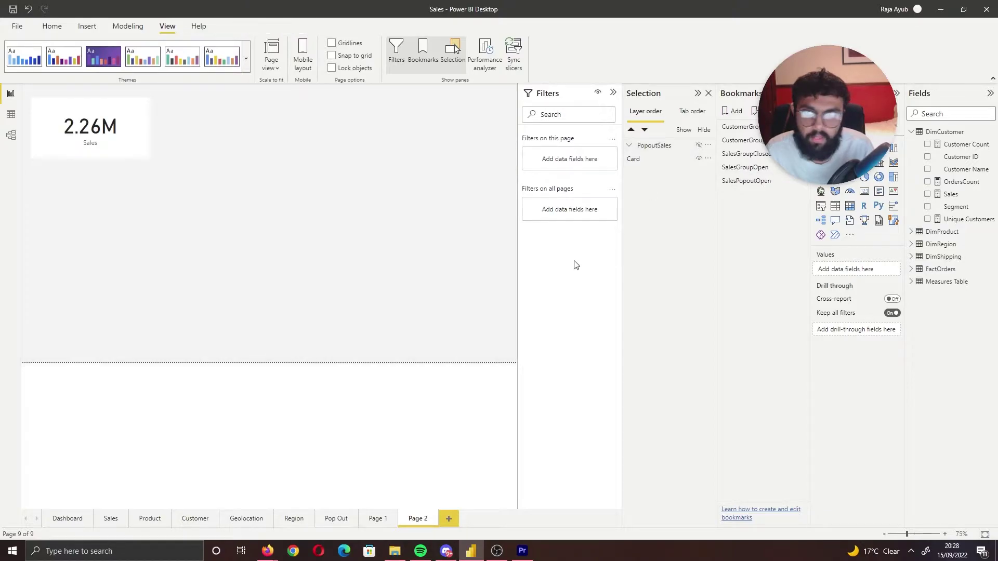
{"action": "left_click", "coordinate": [732, 112]}
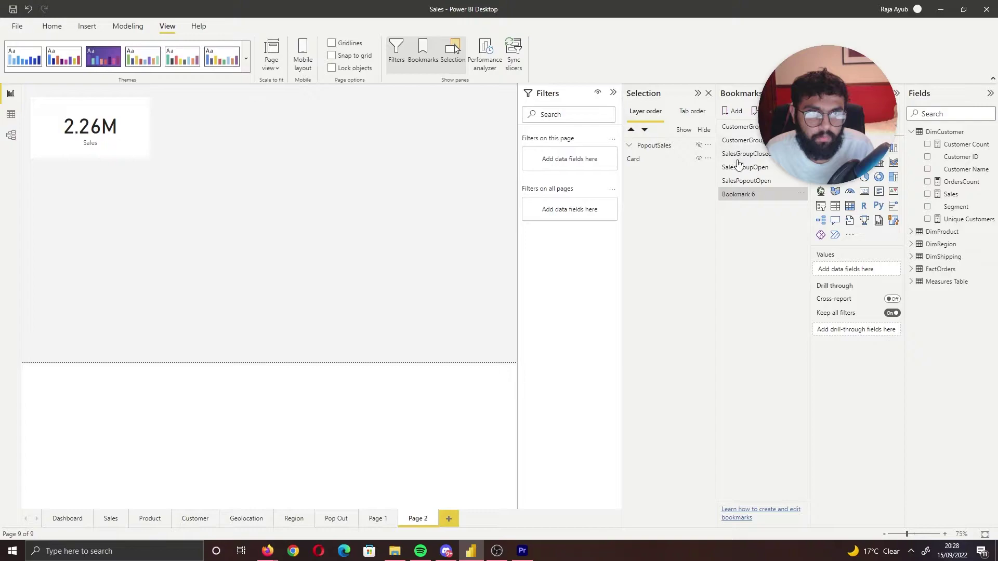
{"action": "double_click", "coordinate": [740, 195]}
{"action": "type", "text": "SalesP"}
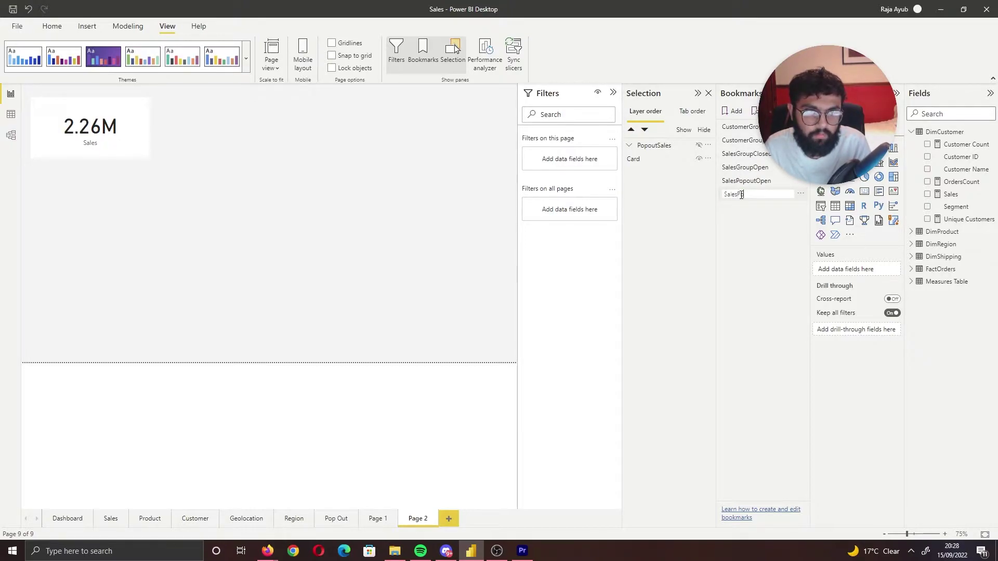
{"action": "type", "text": "opoutClosed"}
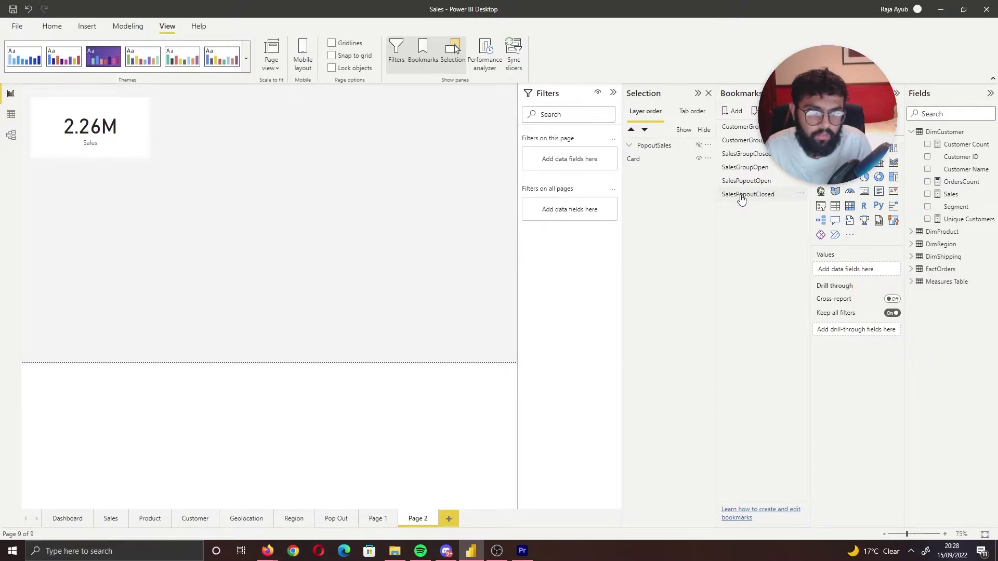
{"action": "key", "text": "Return"}
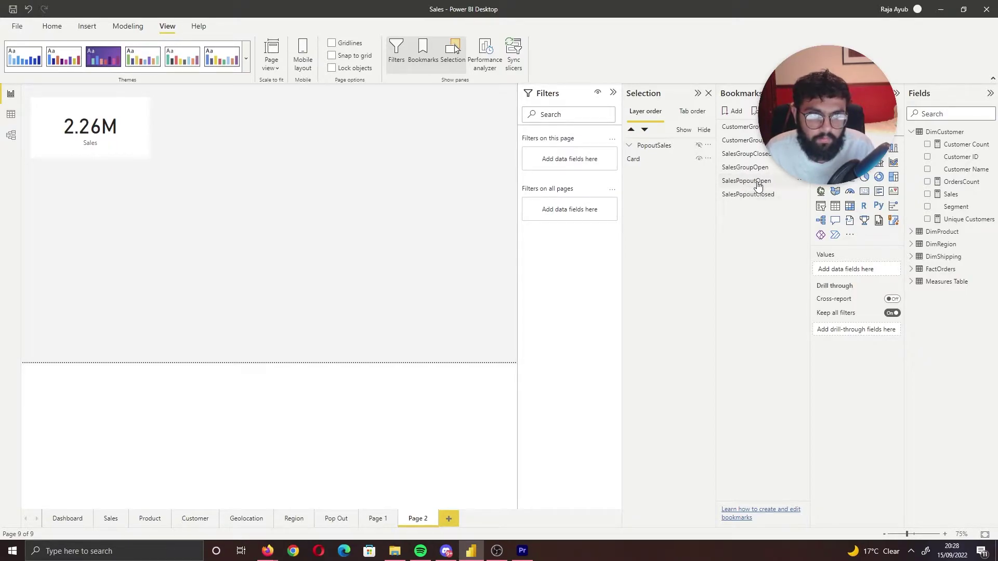
Step: Check the two pop-out bookmarks and delete SalesPopoutOpen
{"action": "left_click", "coordinate": [699, 146]}
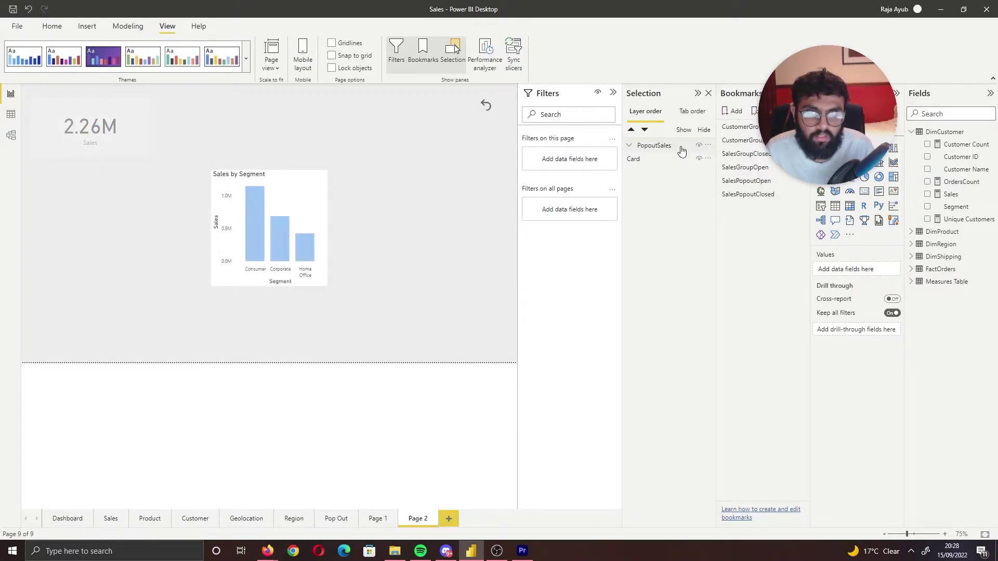
{"action": "left_click", "coordinate": [750, 195]}
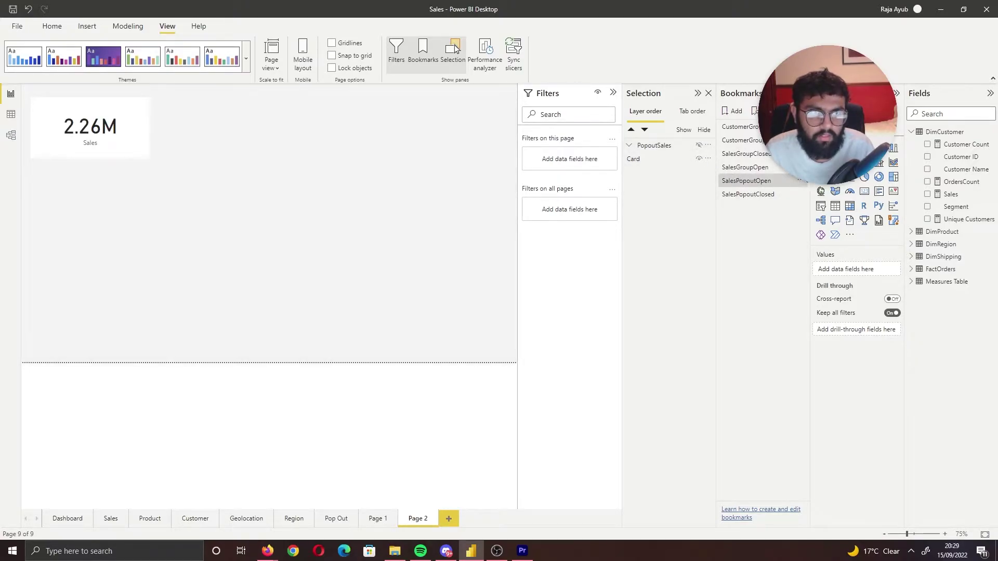
{"action": "left_click", "coordinate": [801, 182]}
{"action": "left_click", "coordinate": [824, 215]}
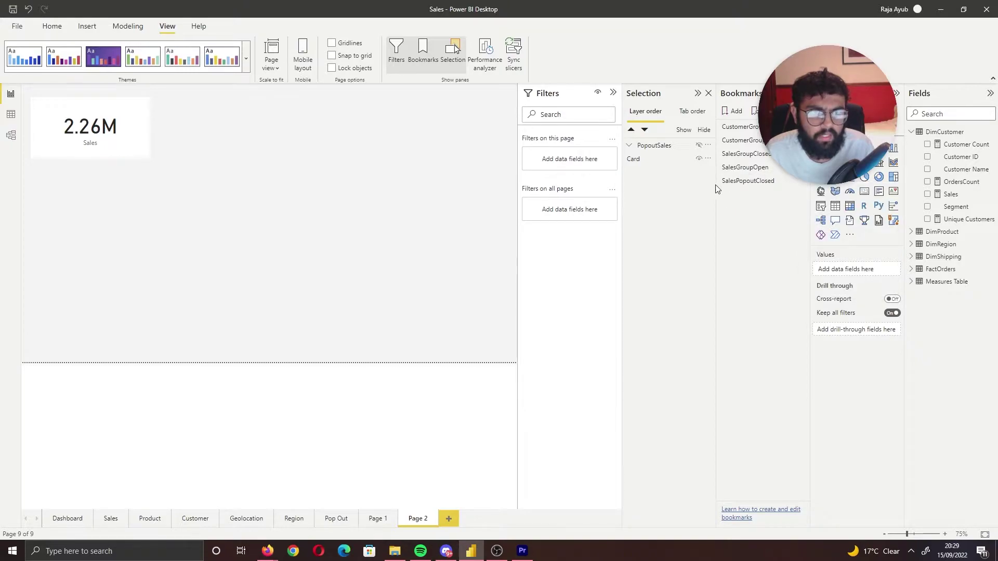
Step: Make the PopoutSales group visible and add a new bookmark of this state named SalesPopoutOpen
{"action": "left_click", "coordinate": [698, 146]}
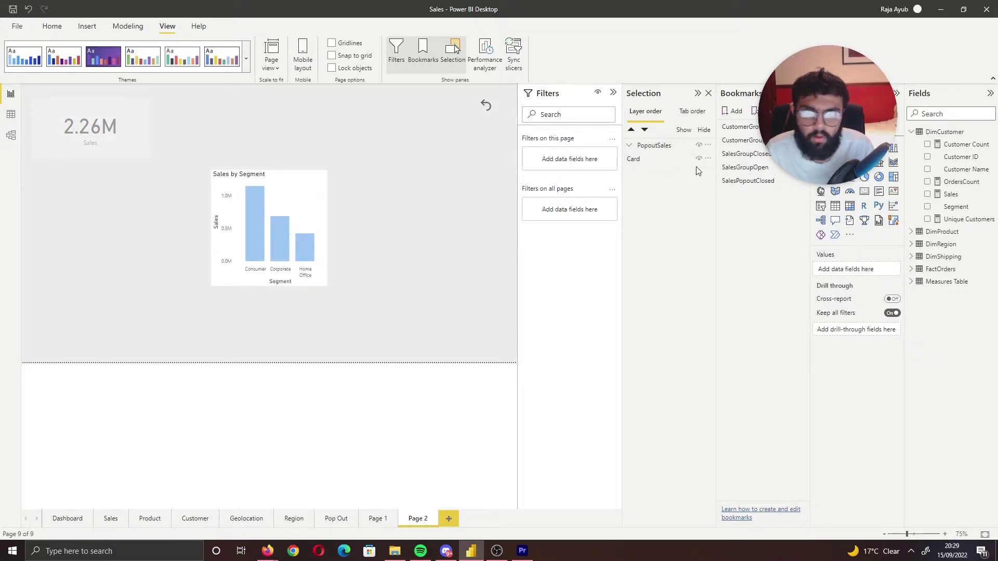
{"action": "left_click", "coordinate": [735, 115]}
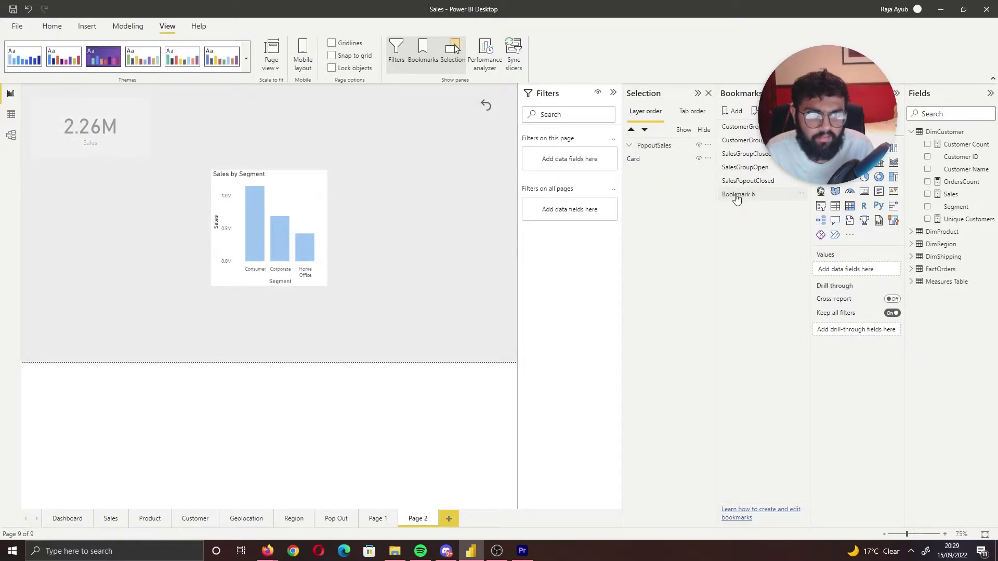
{"action": "double_click", "coordinate": [735, 194]}
{"action": "type", "text": "SalesPopoutOpen"}
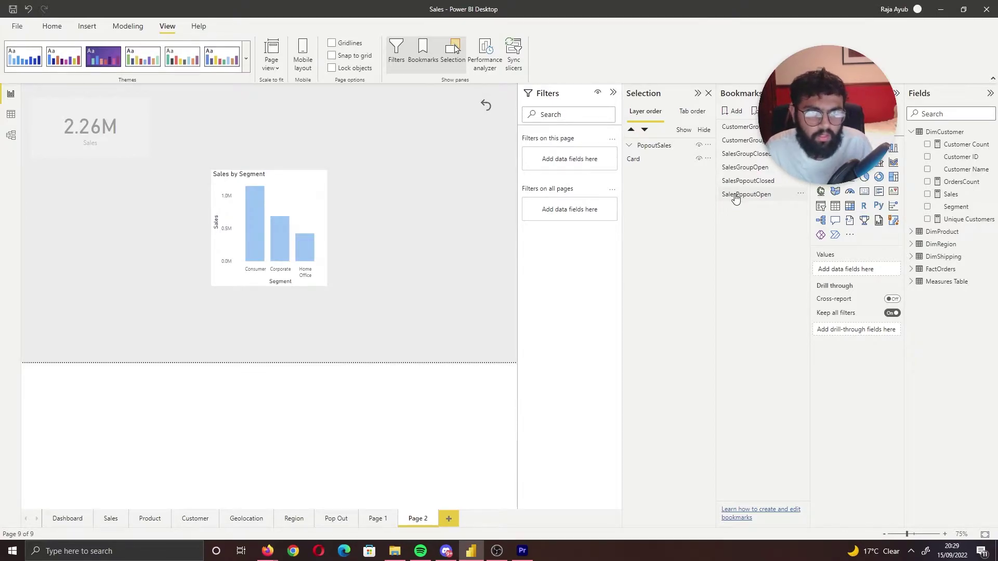
{"action": "left_click", "coordinate": [735, 197]}
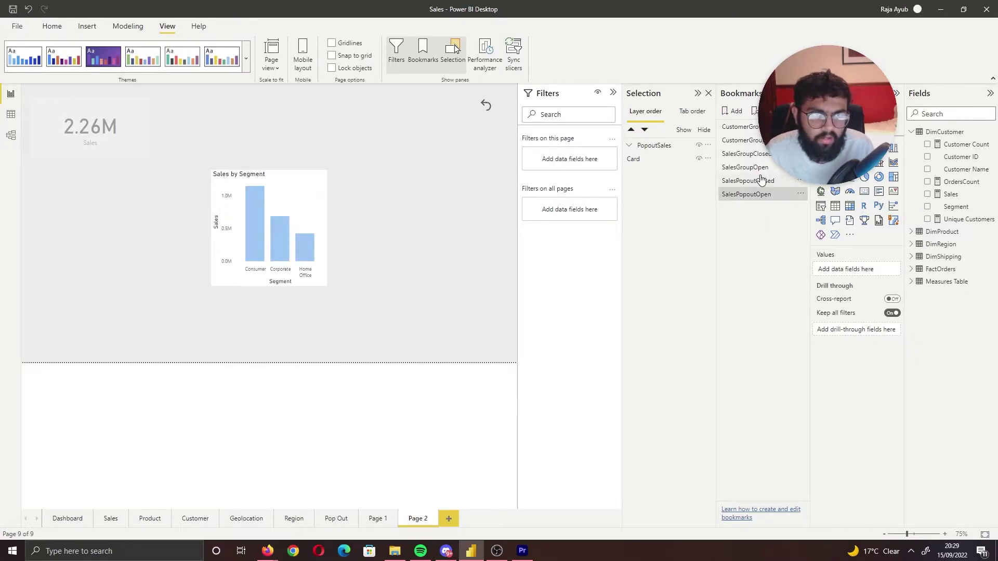
Step: Switch between the SalesPopoutClosed and SalesPopoutOpen bookmarks to test them, finishing on the closed state
{"action": "left_click", "coordinate": [754, 182]}
{"action": "left_click", "coordinate": [760, 195]}
{"action": "left_click", "coordinate": [754, 182]}
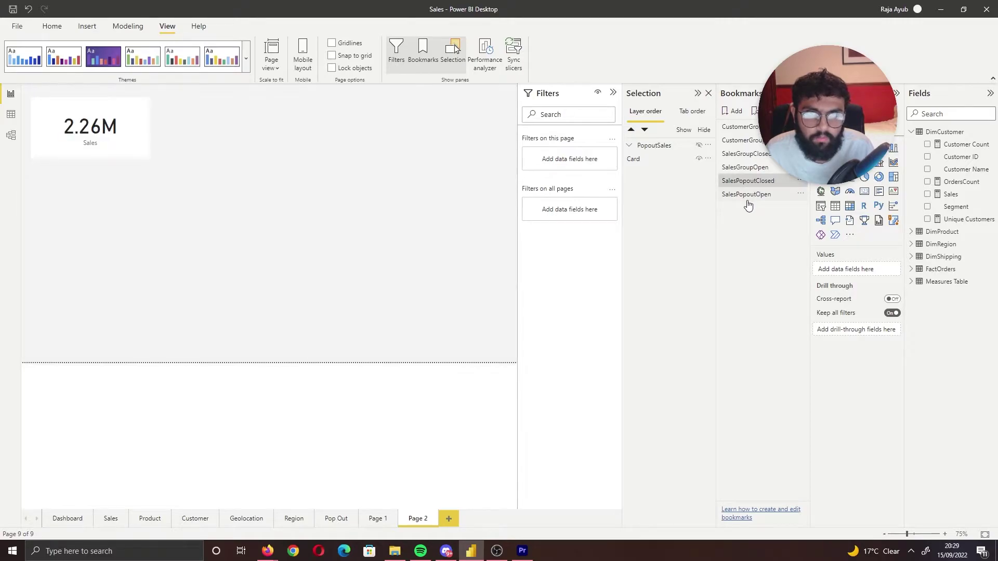
{"action": "left_click", "coordinate": [758, 193]}
{"action": "left_click", "coordinate": [743, 181]}
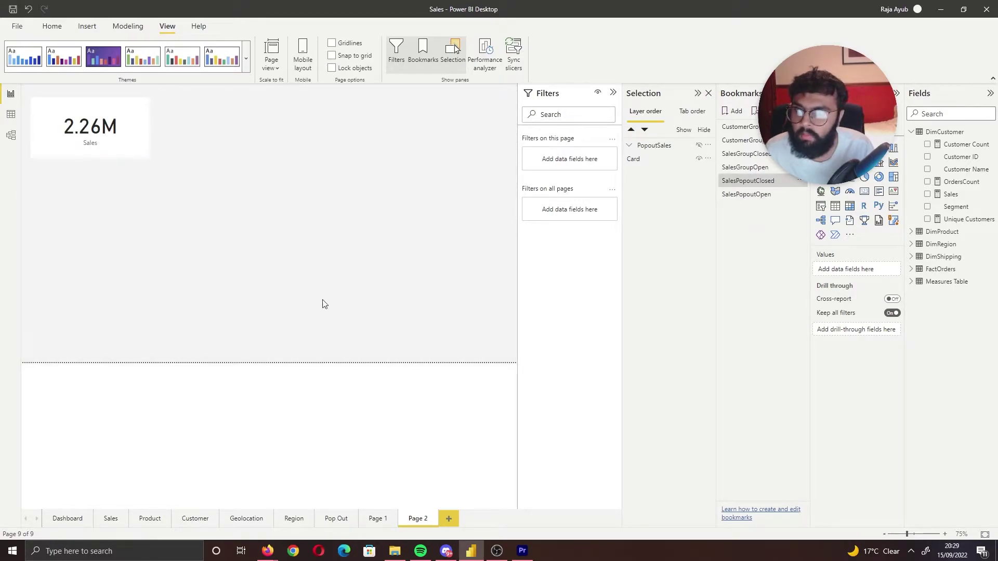
Step: Insert a blank button and align it with the upper-left corner of the Sales card
{"action": "left_click", "coordinate": [140, 127]}
{"action": "left_click", "coordinate": [838, 117]}
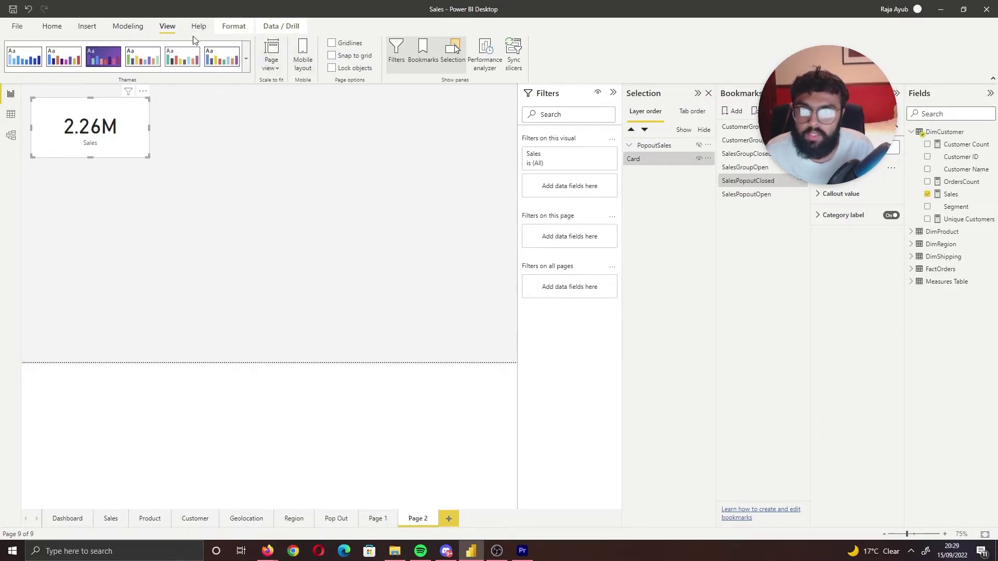
{"action": "left_click", "coordinate": [87, 26]}
{"action": "left_click", "coordinate": [370, 65]}
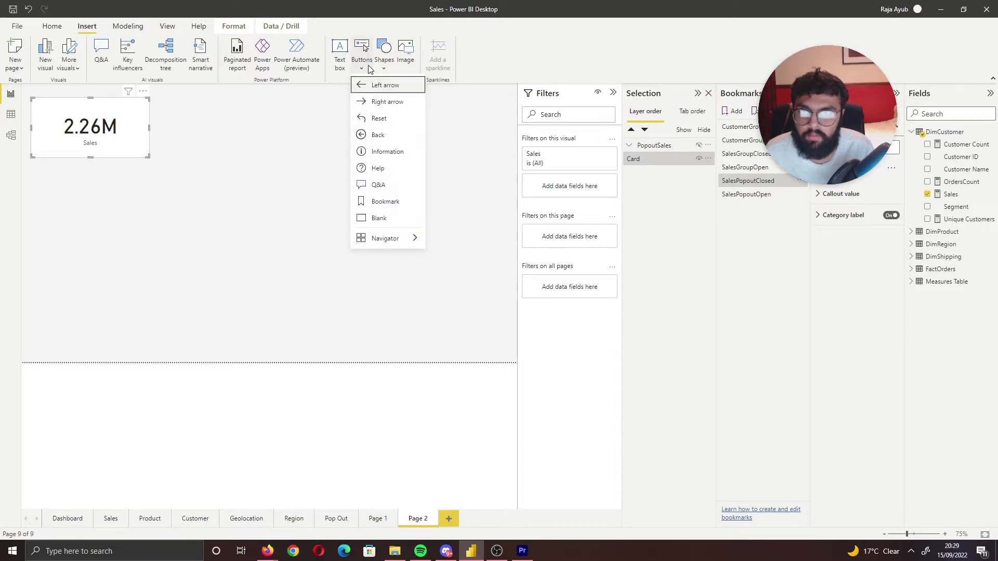
{"action": "left_click", "coordinate": [388, 218]}
{"action": "left_click_drag", "start_coordinate": [23, 91], "coordinate": [32, 103]}
{"action": "left_click", "coordinate": [832, 209]}
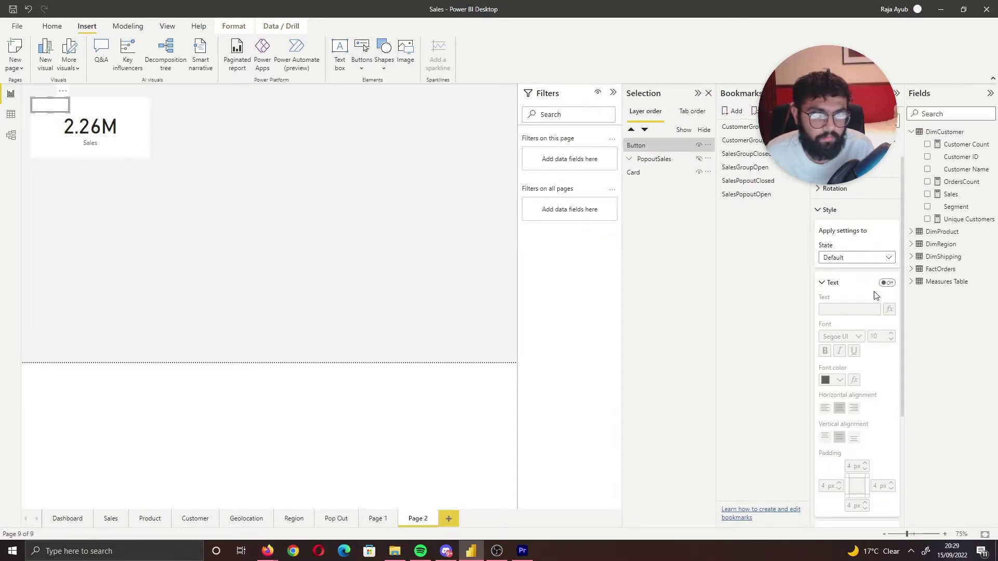
{"action": "scroll", "coordinate": [849, 395], "scroll_direction": "down", "scroll_amount": 5}
{"action": "left_click", "coordinate": [887, 426]}
{"action": "left_click", "coordinate": [887, 426]}
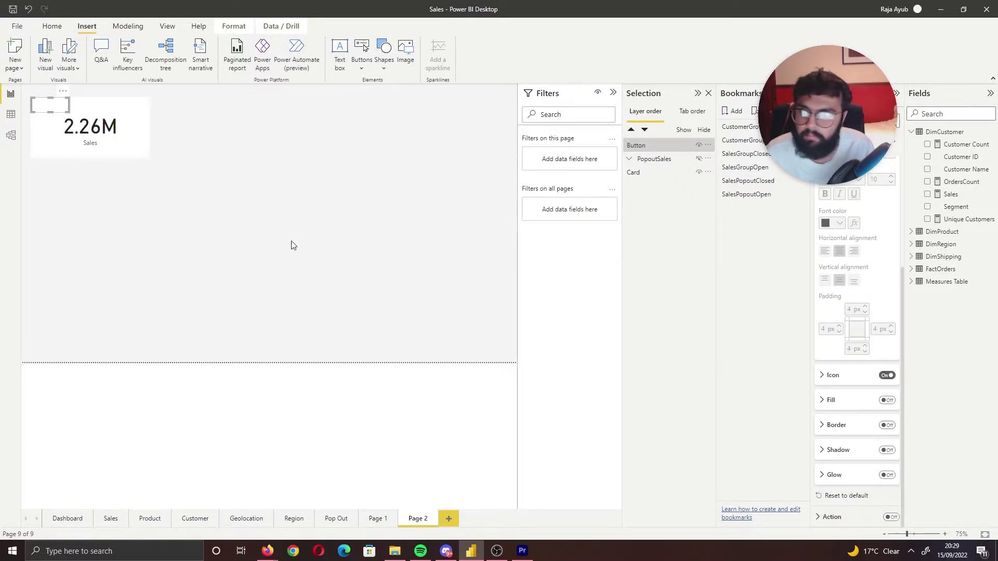
Step: Stretch the blank button over the whole Sales card and set its action to the SalesPopoutOpen bookmark
{"action": "left_click_drag", "start_coordinate": [141, 159], "coordinate": [145, 156]}
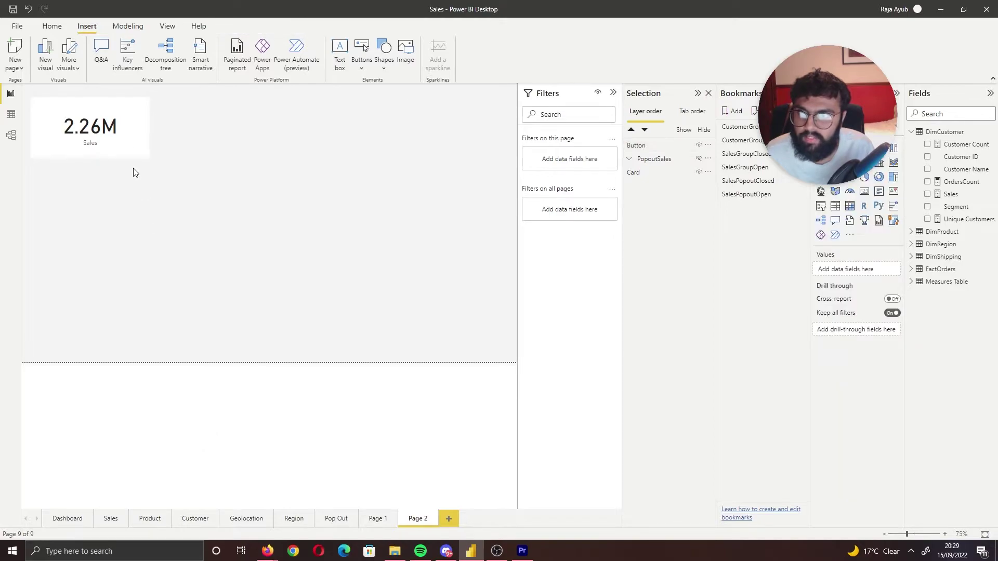
{"action": "left_click", "coordinate": [150, 156]}
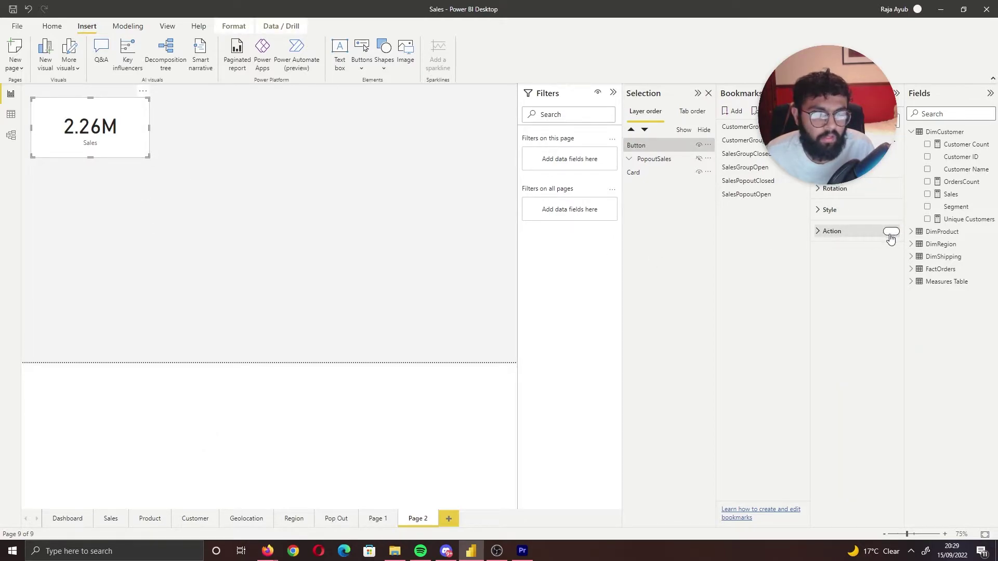
{"action": "left_click", "coordinate": [890, 234]}
{"action": "left_click", "coordinate": [839, 281]}
{"action": "left_click", "coordinate": [832, 305]}
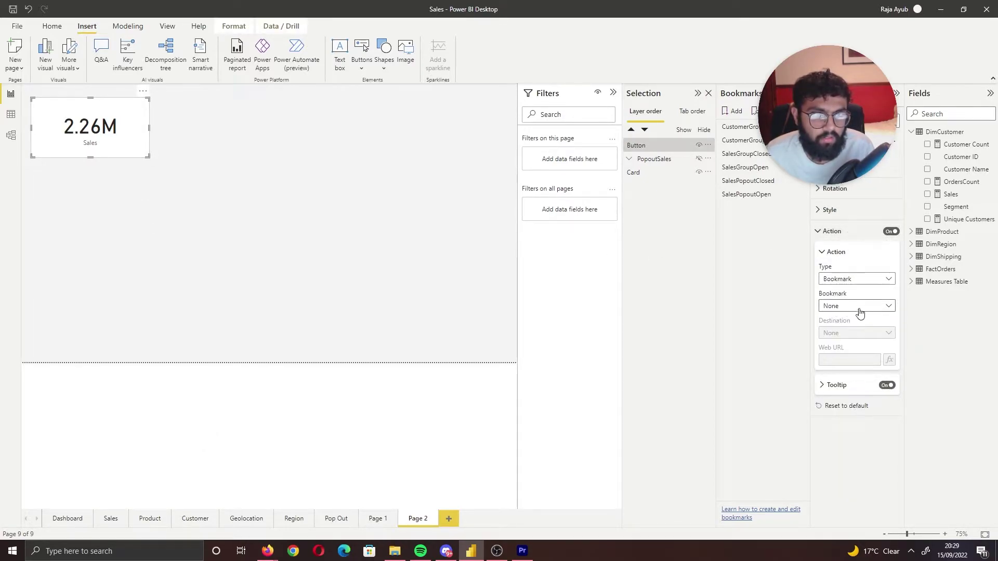
{"action": "left_click", "coordinate": [858, 305]}
{"action": "left_click", "coordinate": [859, 394]}
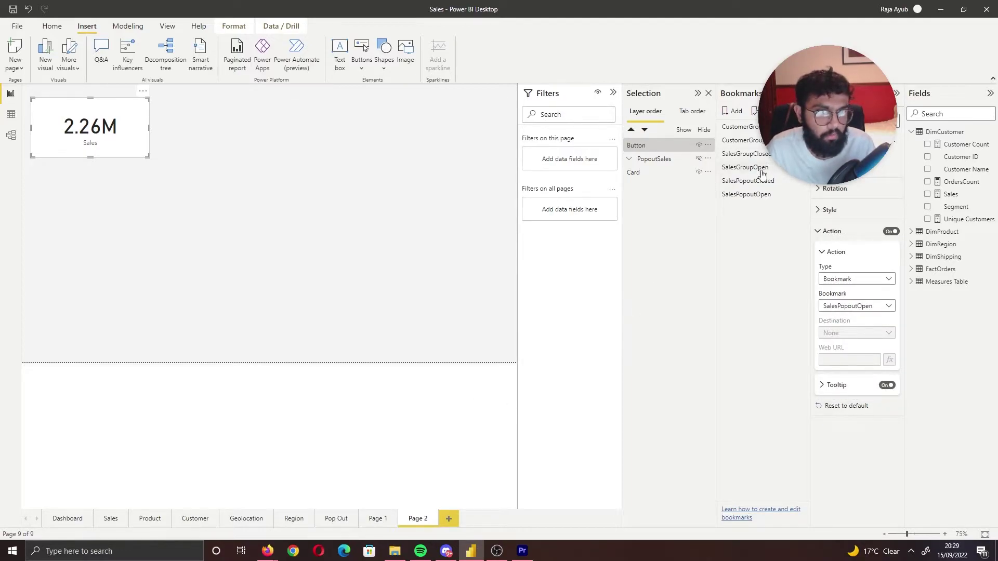
Step: Test the blank button over the Sales card by opening the pop-out with it
{"action": "left_click", "coordinate": [221, 360]}
{"action": "left_click", "coordinate": [142, 137], "text": "ctrl"}
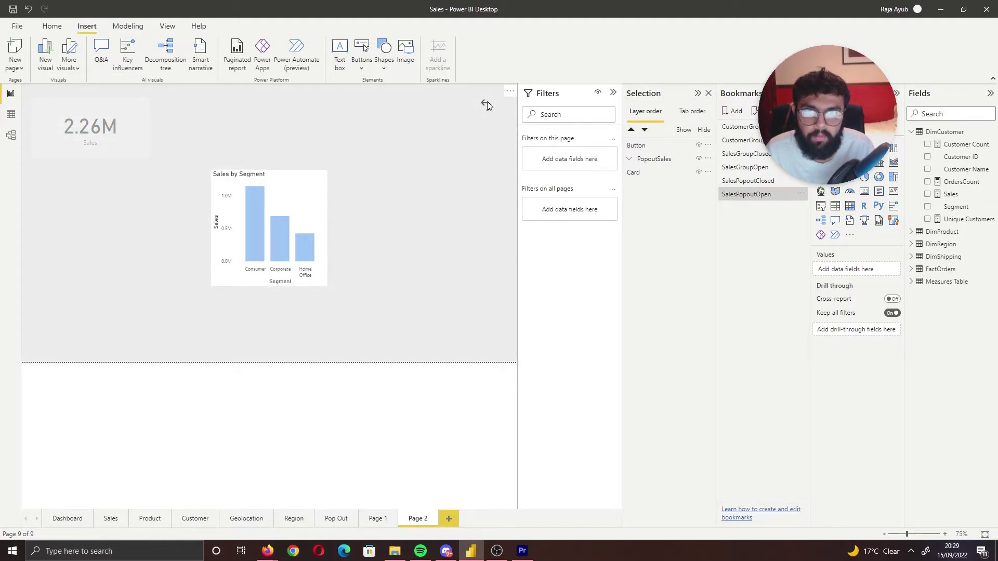
{"action": "left_click", "coordinate": [648, 149]}
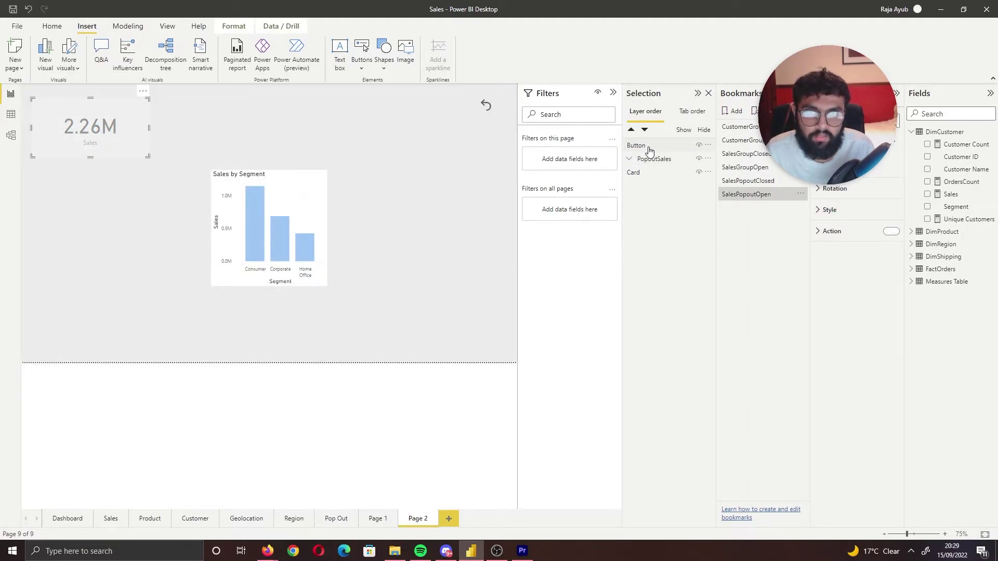
Step: Turn on the overlay Reset button's action, set its type to Bookmark and choose a target bookmark
{"action": "left_click", "coordinate": [487, 105]}
{"action": "left_click", "coordinate": [487, 106]}
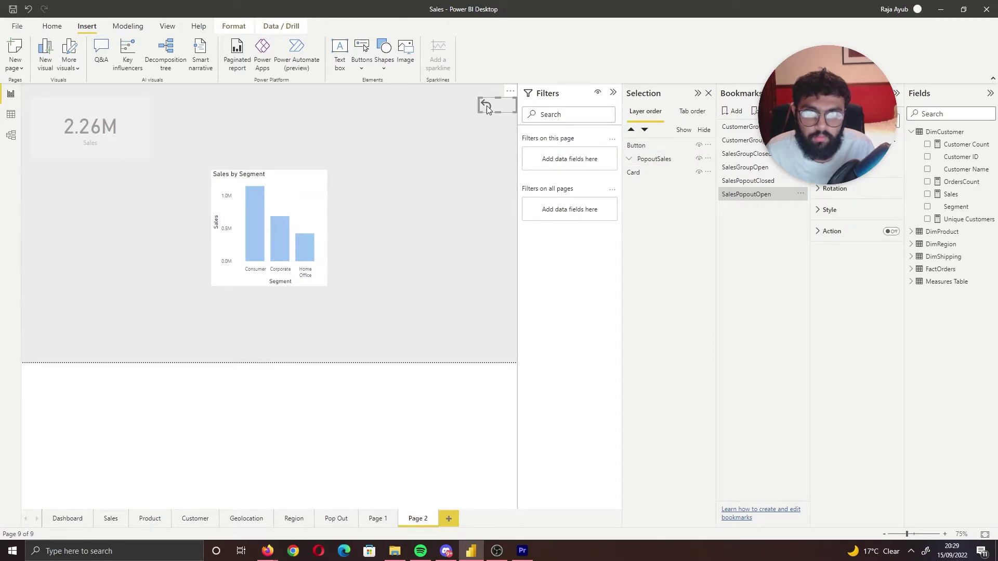
{"action": "left_click", "coordinate": [891, 232]}
{"action": "left_click", "coordinate": [849, 239]}
{"action": "left_click", "coordinate": [852, 279]}
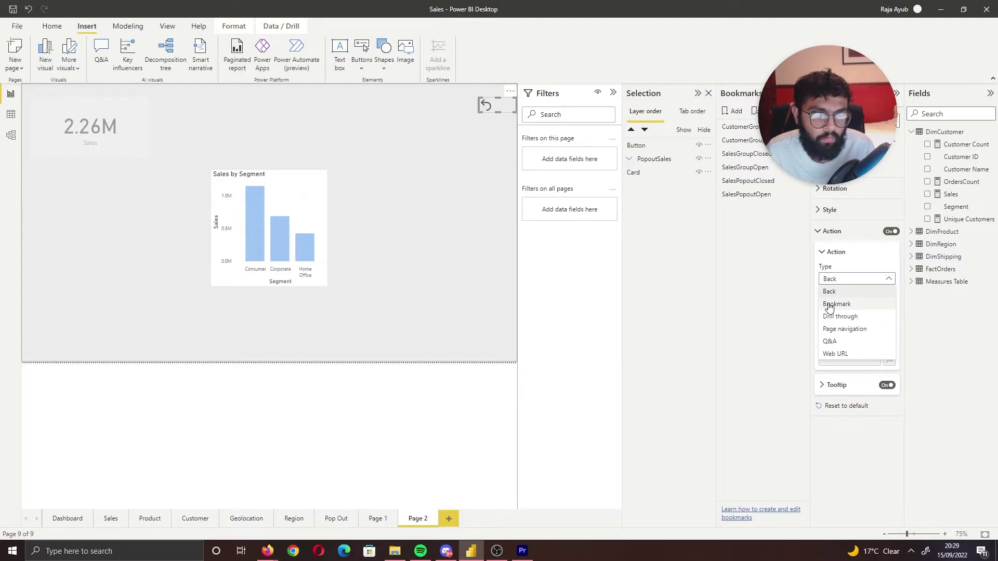
{"action": "left_click", "coordinate": [831, 304]}
{"action": "left_click", "coordinate": [855, 307]}
{"action": "left_click", "coordinate": [852, 357]}
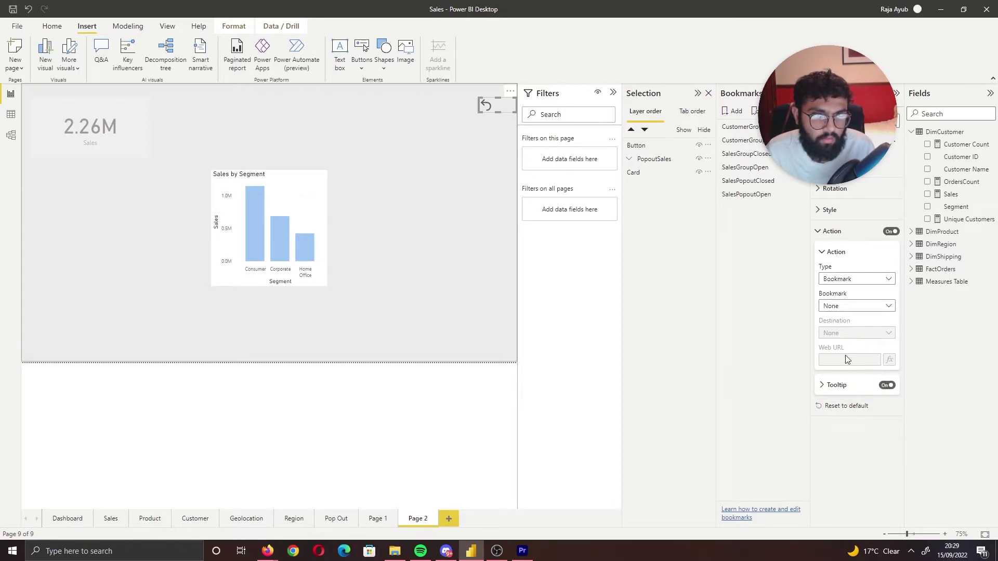
Step: Test the overlay's Reset button and return to Page 2
{"action": "left_click", "coordinate": [445, 458]}
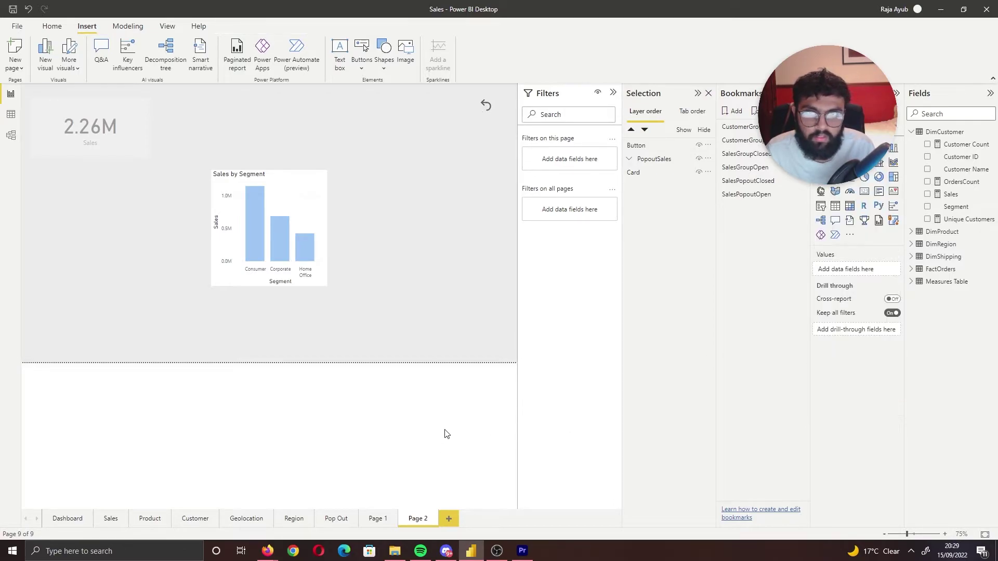
{"action": "left_click", "coordinate": [485, 105], "text": "ctrl"}
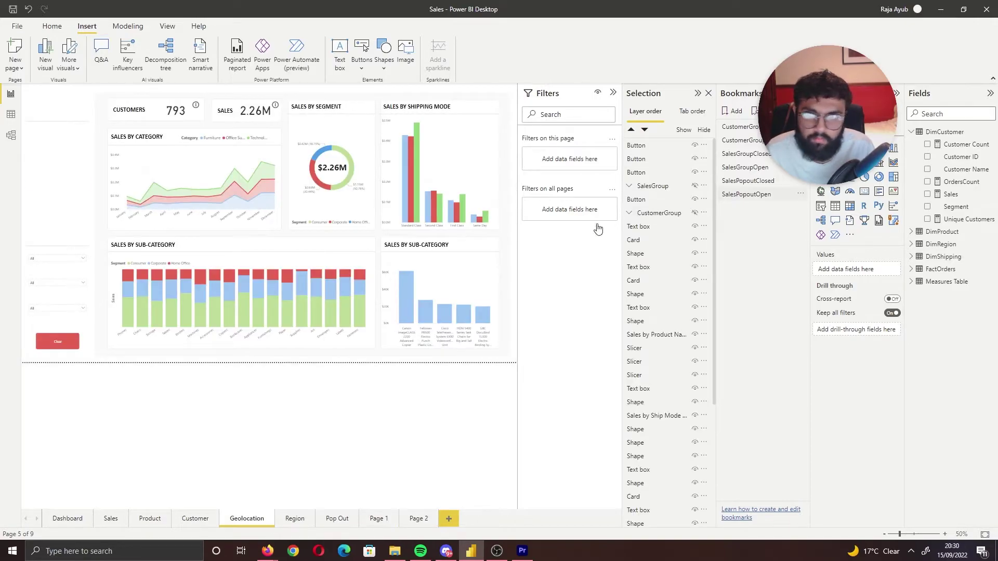
{"action": "left_click", "coordinate": [417, 518]}
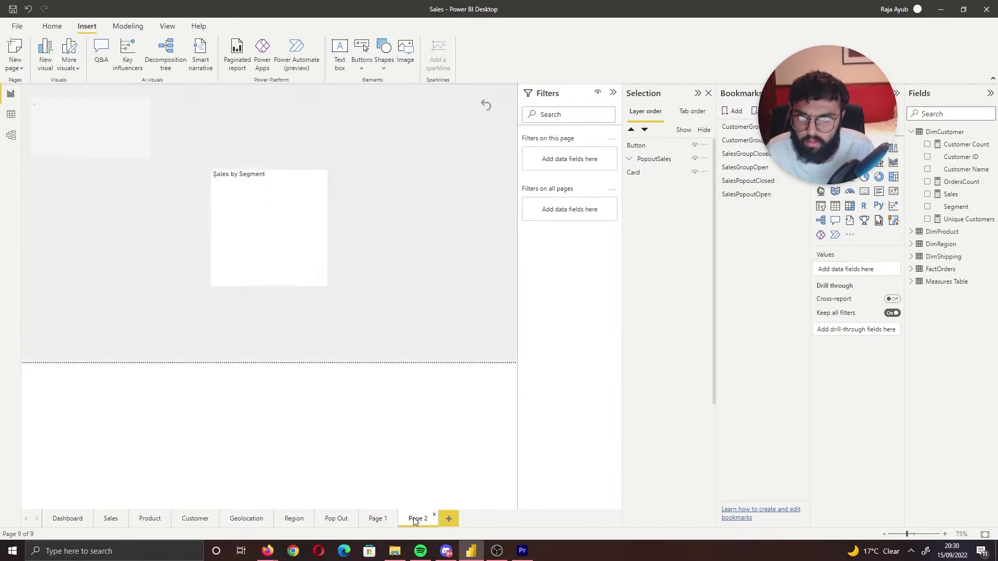
Step: Set the overlay Reset button's bookmark action to SalesPopoutClosed
{"action": "left_click", "coordinate": [486, 105]}
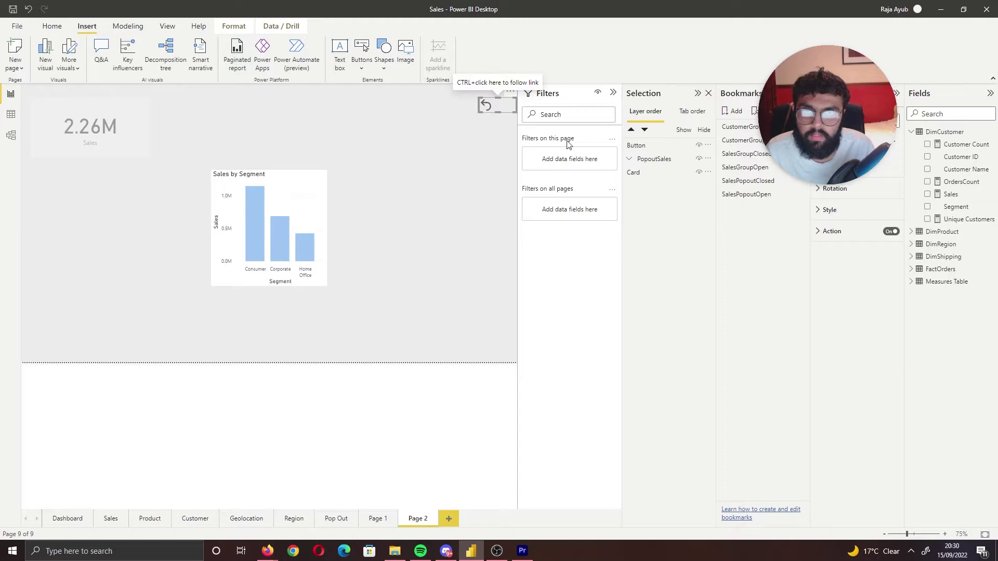
{"action": "left_click", "coordinate": [834, 230]}
{"action": "left_click", "coordinate": [853, 306]}
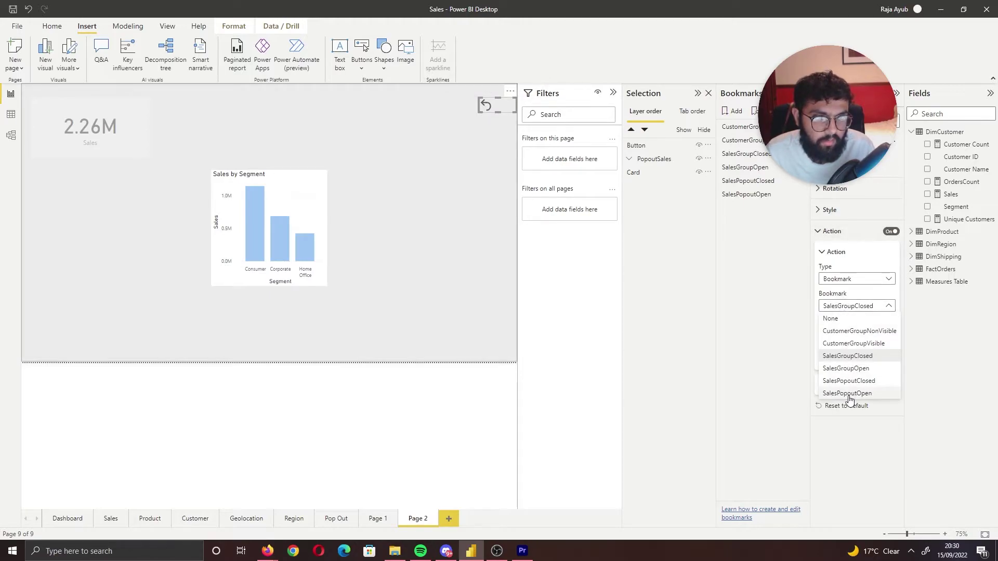
{"action": "key", "text": "Escape"}
{"action": "left_click", "coordinate": [475, 391]}
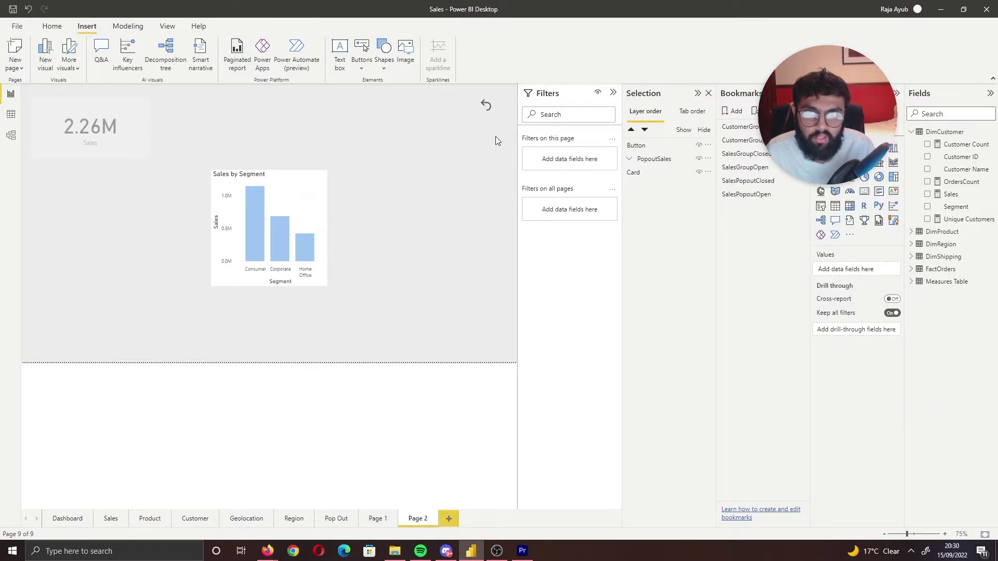
Step: Test the pop-out by closing it with the Reset button, reopening it from the Sales card and closing it again
{"action": "left_click", "coordinate": [487, 110], "text": "ctrl"}
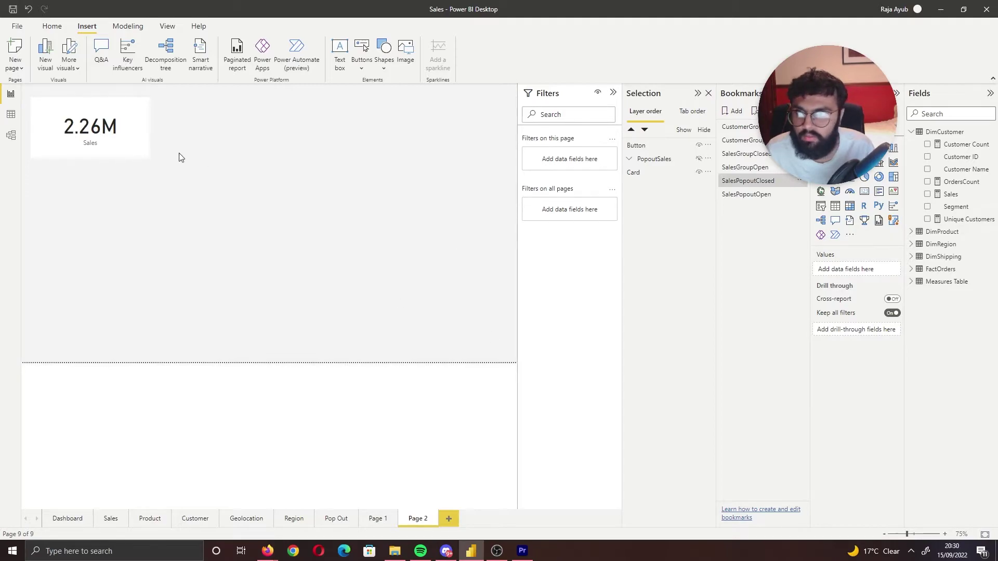
{"action": "left_click", "coordinate": [120, 151], "text": "ctrl"}
{"action": "left_click", "coordinate": [486, 110], "text": "ctrl"}
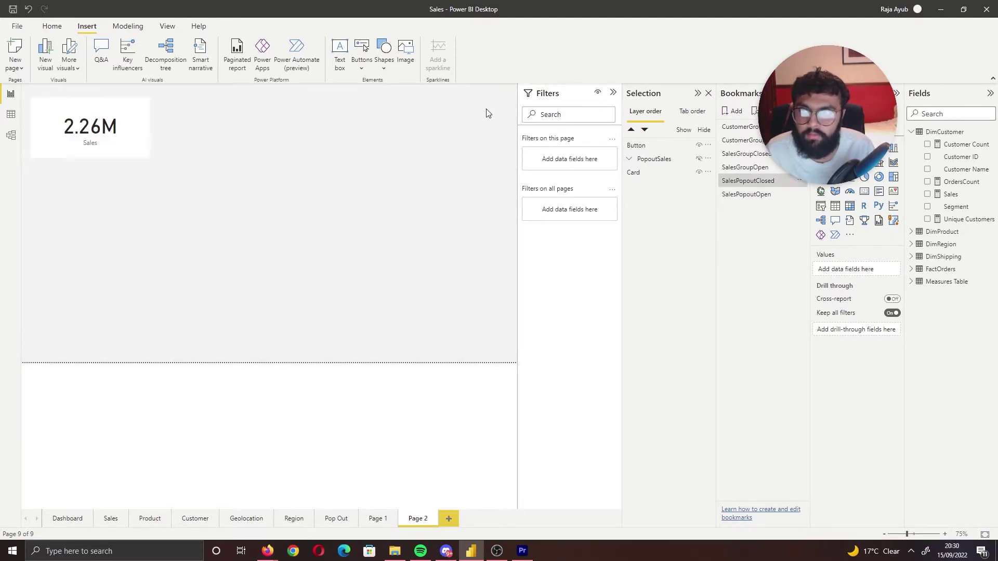
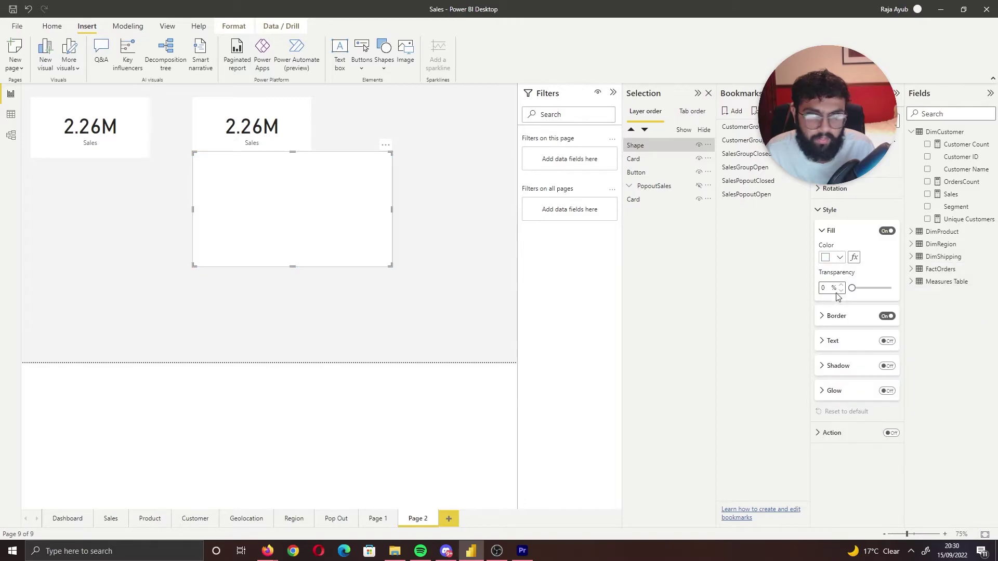
Step: Add a clustered column chart and move it onto the white rectangle below the second Sales card
{"action": "left_click", "coordinate": [437, 421]}
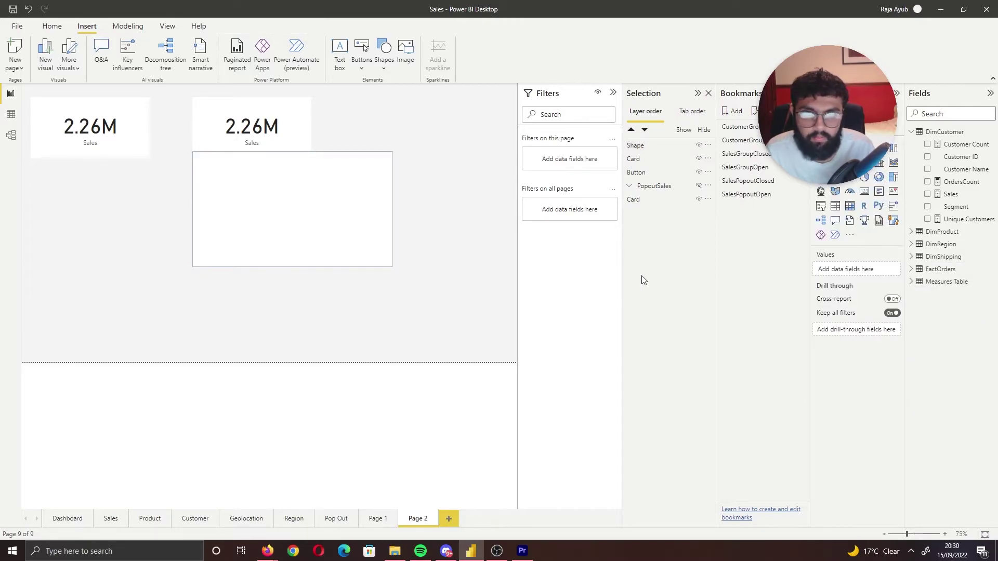
{"action": "left_click", "coordinate": [368, 244]}
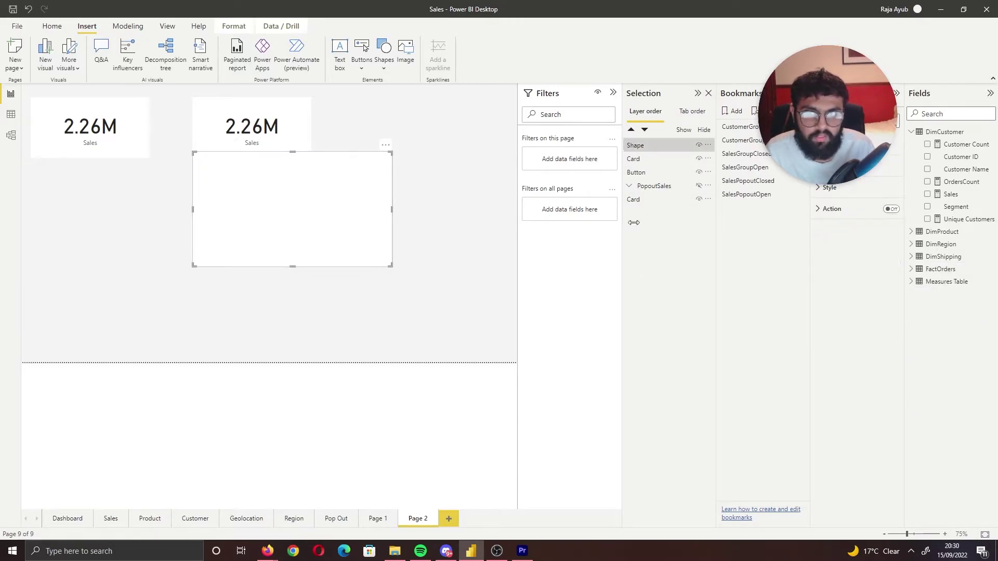
{"action": "left_click", "coordinate": [449, 390]}
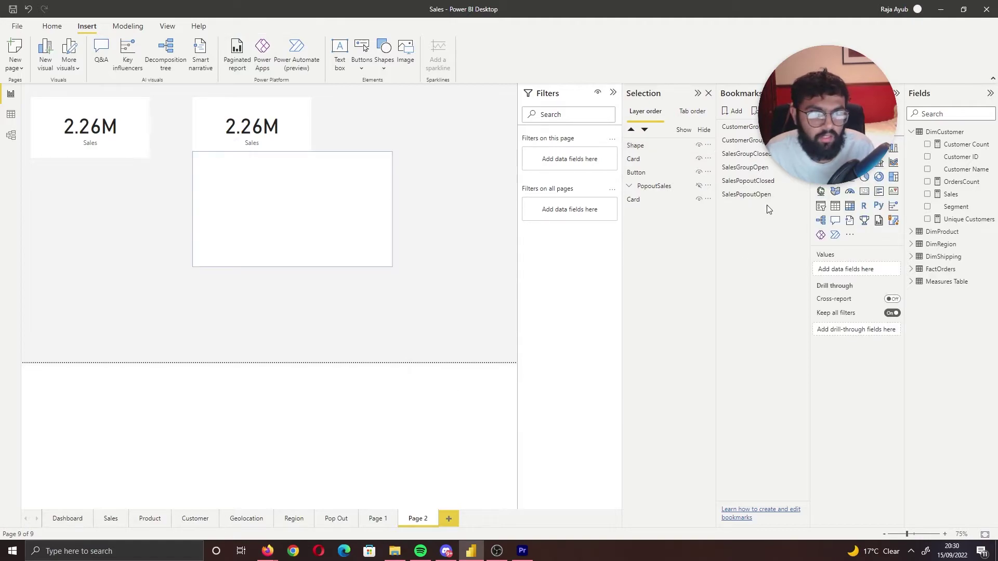
{"action": "left_click", "coordinate": [865, 148]}
{"action": "left_click_drag", "start_coordinate": [102, 157], "coordinate": [284, 203]}
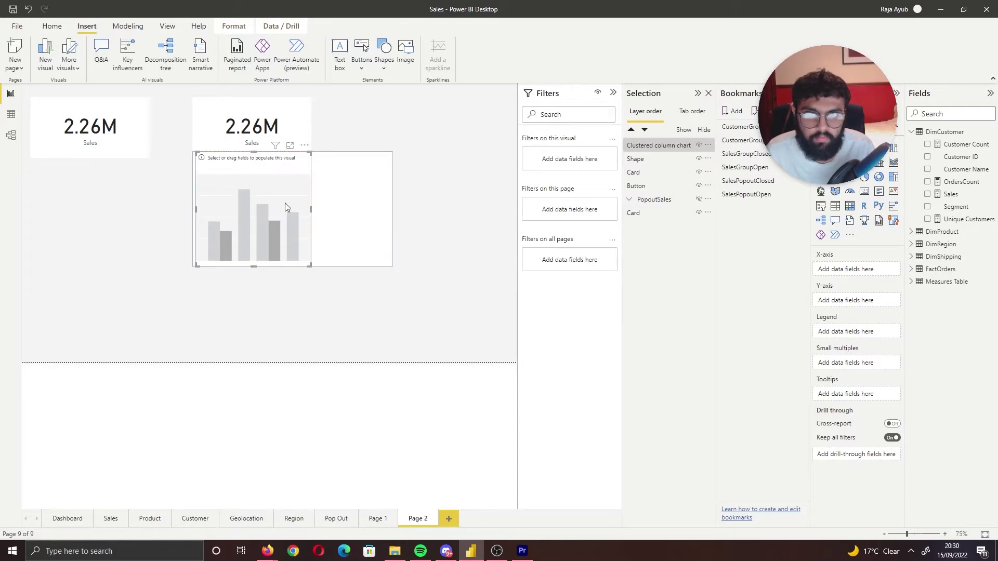
Step: Plot Sales by Ship Mode in the new chart and widen it to nearly the full width of the white rectangle
{"action": "left_click", "coordinate": [927, 195]}
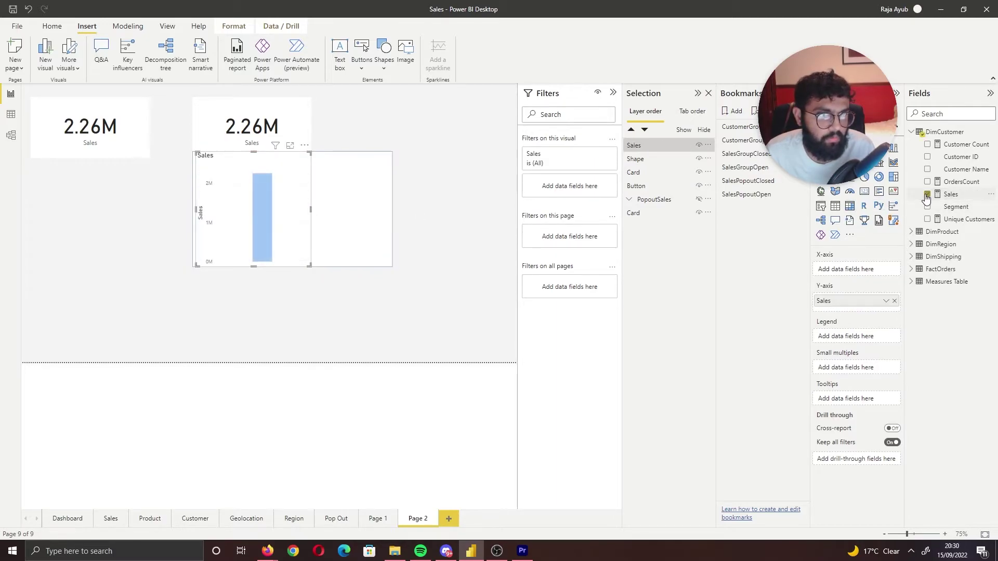
{"action": "left_click", "coordinate": [913, 258]}
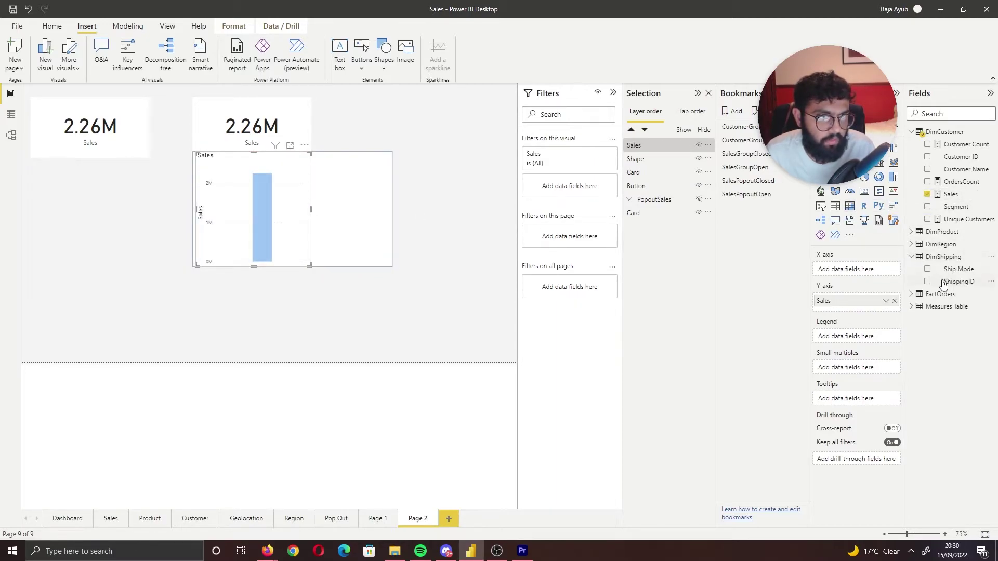
{"action": "left_click", "coordinate": [928, 269]}
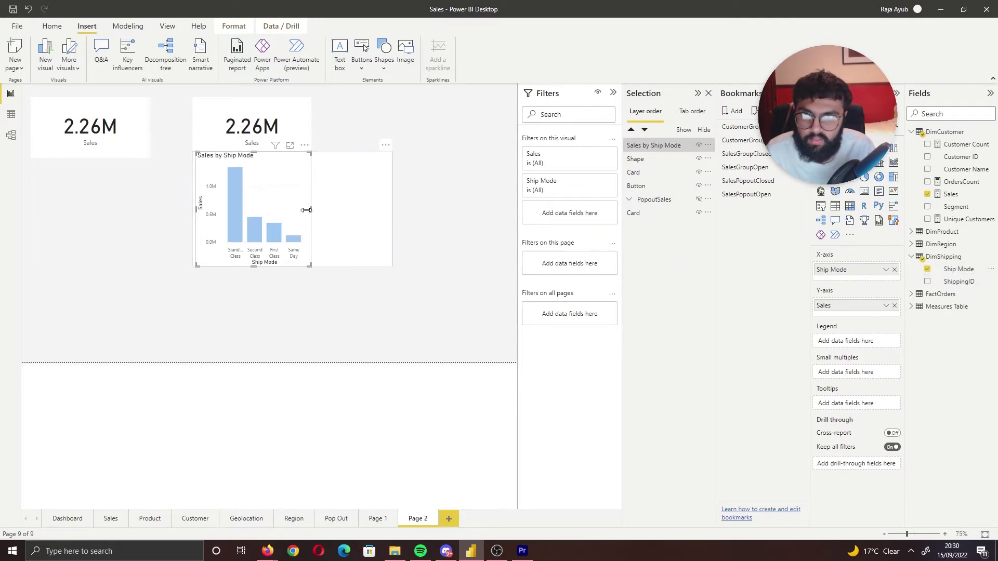
{"action": "left_click_drag", "start_coordinate": [311, 209], "coordinate": [384, 213]}
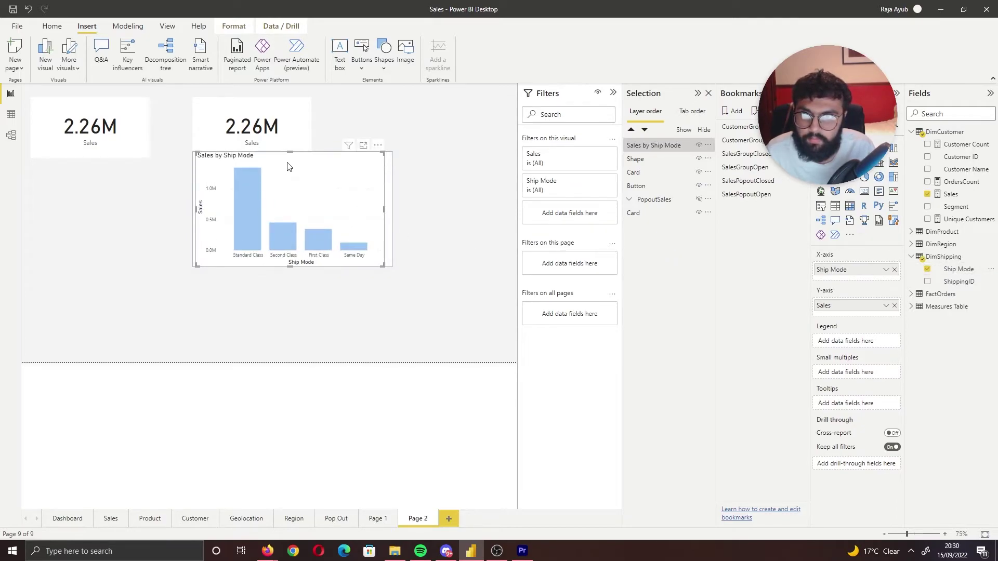
Step: Group the Sales by Ship Mode chart with its background shape and name the group DropDown
{"action": "left_click", "coordinate": [391, 220]}
{"action": "left_click", "coordinate": [654, 145], "text": "ctrl"}
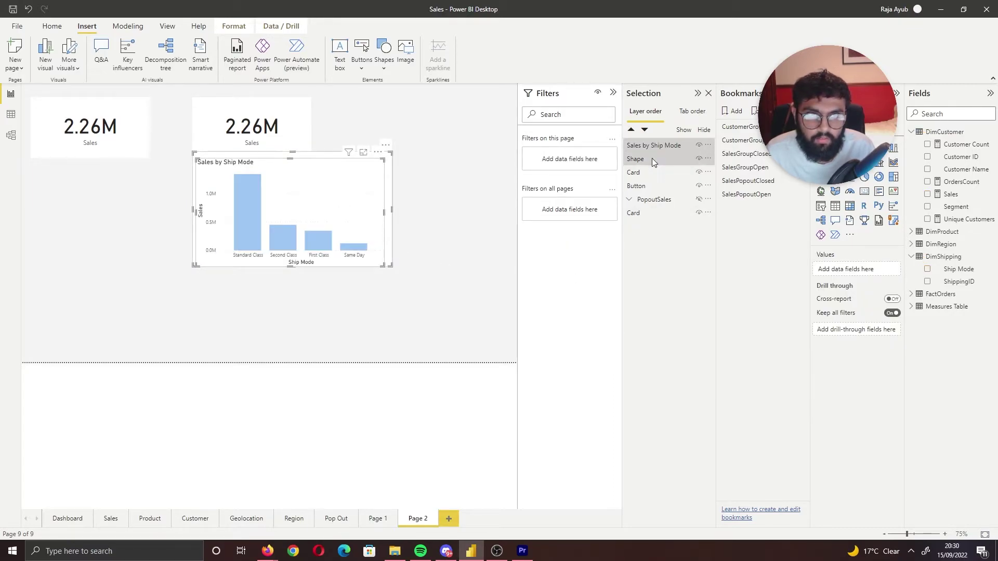
{"action": "right_click", "coordinate": [652, 158]}
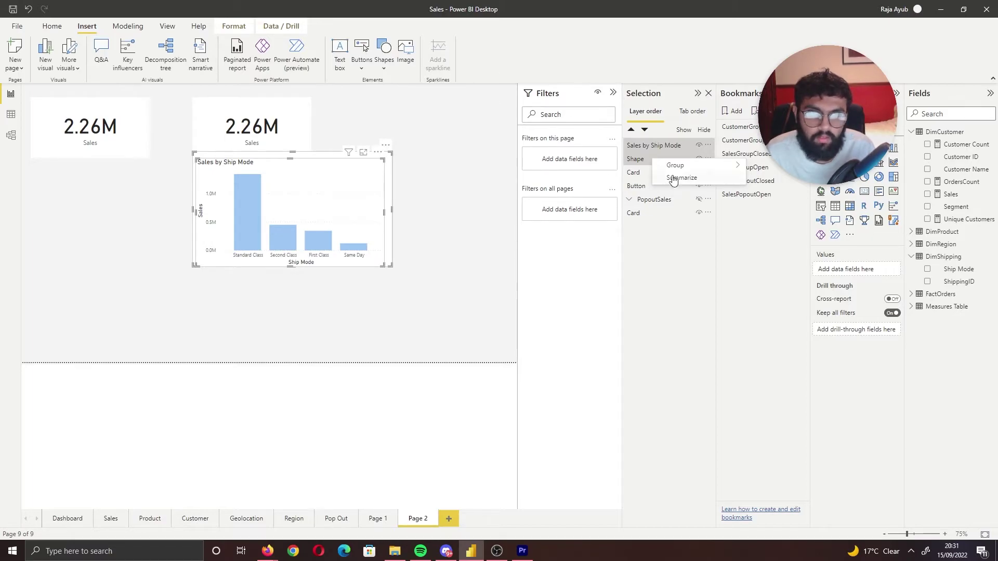
{"action": "left_click", "coordinate": [756, 169]}
{"action": "double_click", "coordinate": [657, 146]}
{"action": "type", "text": "DropDown"}
{"action": "key", "text": "Return"}
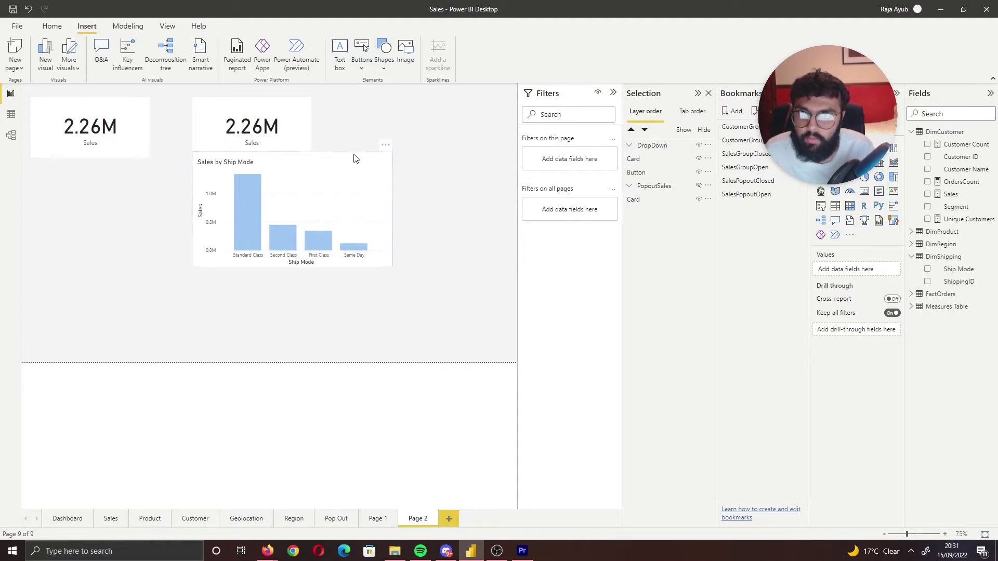
Step: Insert a Reset button into the DropDown group and place it in the upper-right corner of the chart's rectangle
{"action": "left_click", "coordinate": [357, 170]}
{"action": "left_click", "coordinate": [361, 58]}
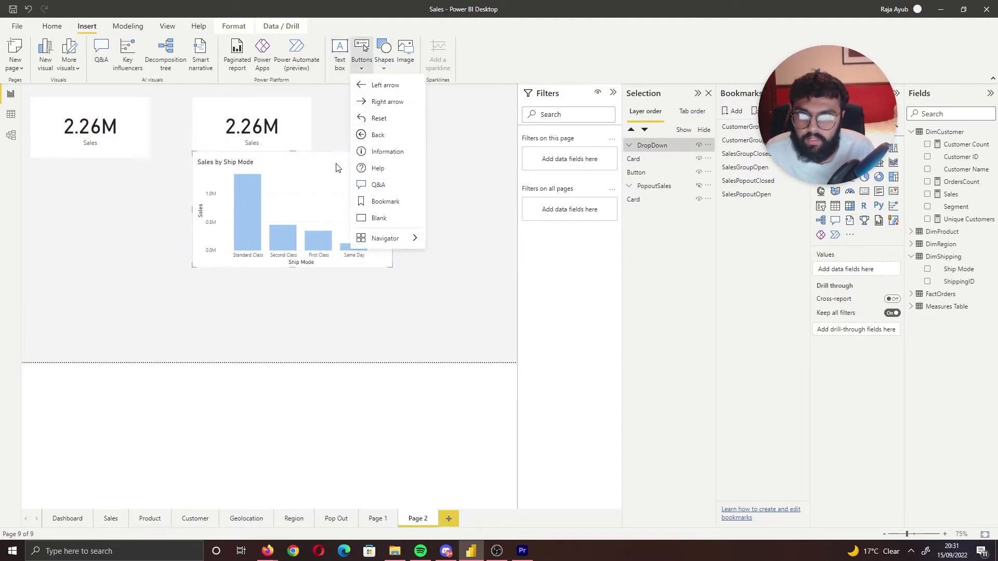
{"action": "left_click", "coordinate": [379, 119]}
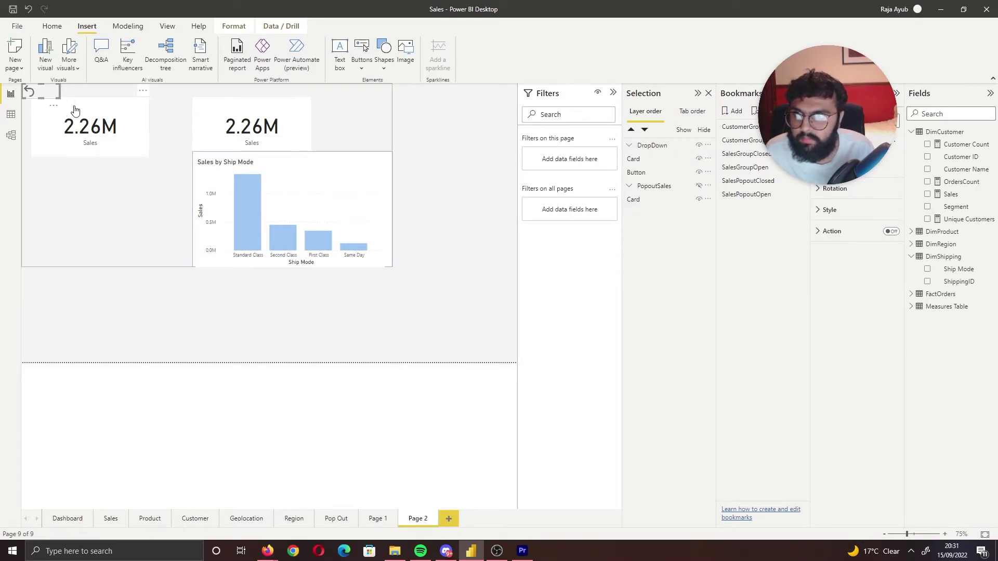
{"action": "left_click_drag", "start_coordinate": [21, 92], "coordinate": [377, 164]}
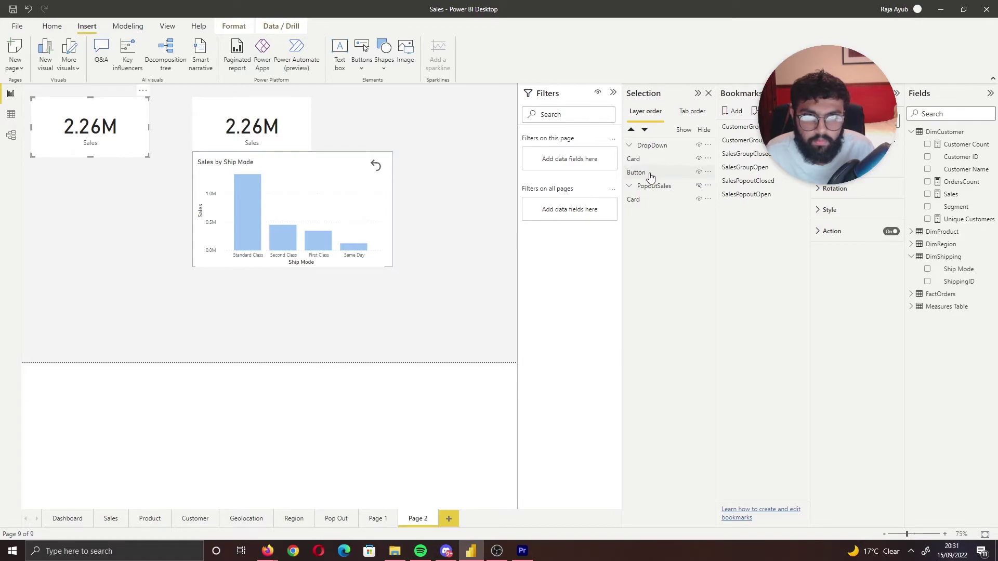
Step: Check the page's layers and expand the DropDown group to inspect its members
{"action": "left_click", "coordinate": [634, 159]}
{"action": "left_click", "coordinate": [643, 199]}
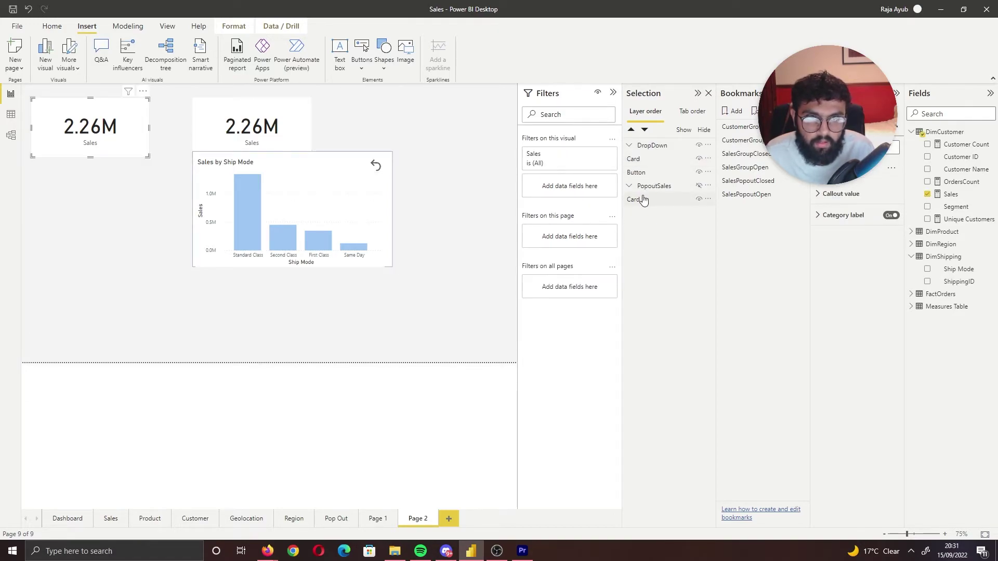
{"action": "left_click", "coordinate": [645, 146]}
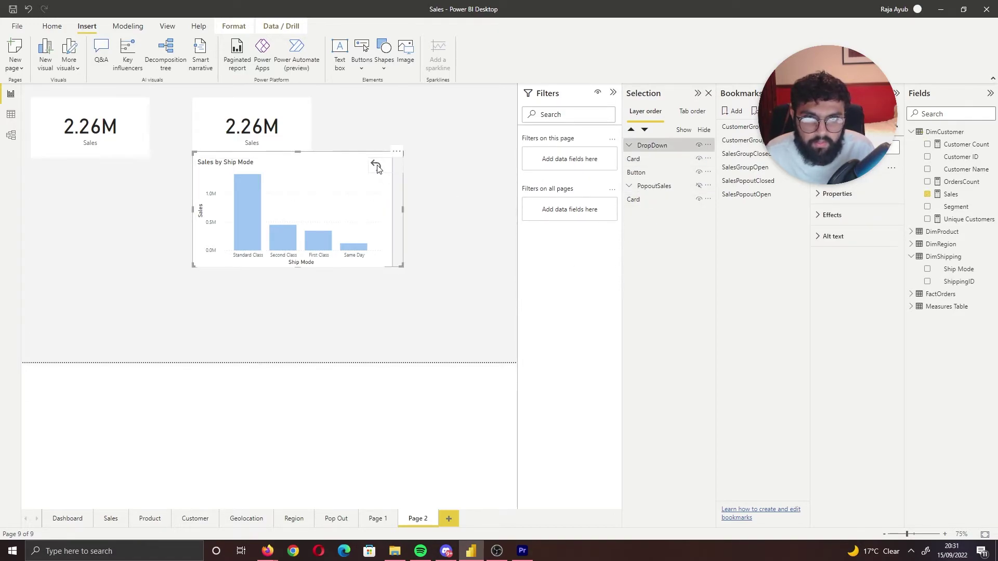
{"action": "left_click", "coordinate": [629, 145]}
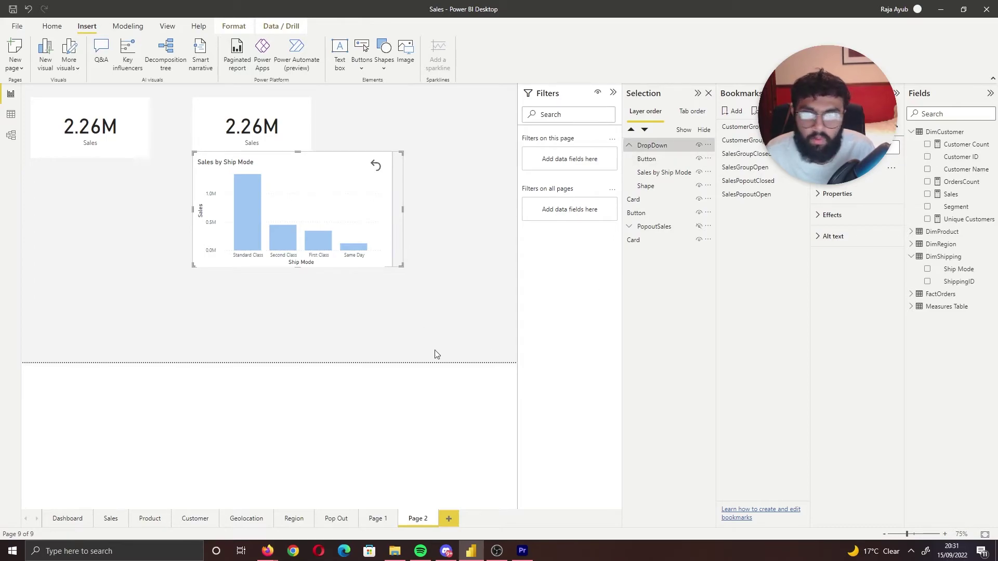
Step: Add a bookmark of the page with the DropDown group visible and name it DropdownOpen
{"action": "left_click", "coordinate": [419, 394]}
{"action": "left_click", "coordinate": [733, 110]}
{"action": "double_click", "coordinate": [741, 207]}
{"action": "type", "text": "Drop"}
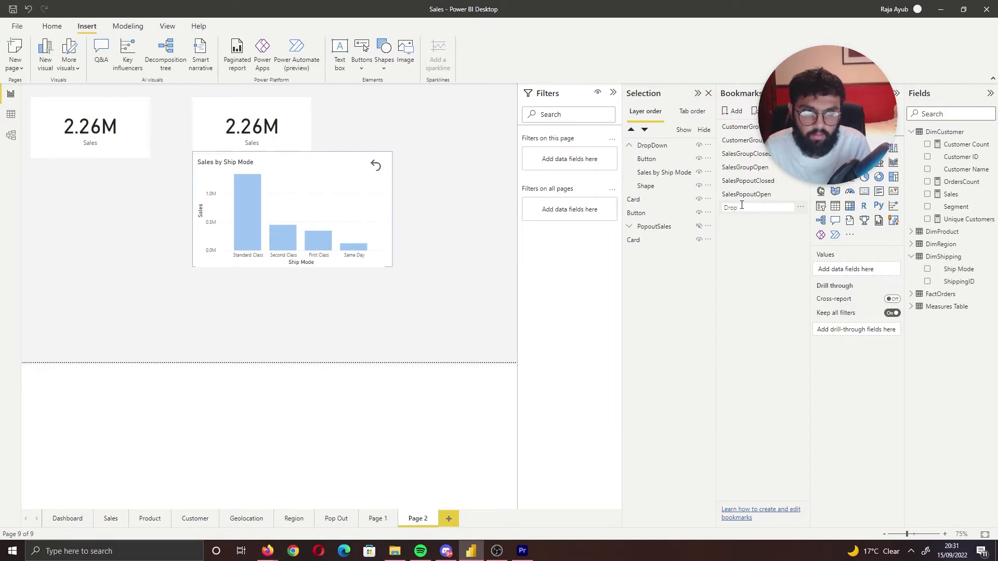
{"action": "type", "text": "downOpen"}
{"action": "key", "text": "Return"}
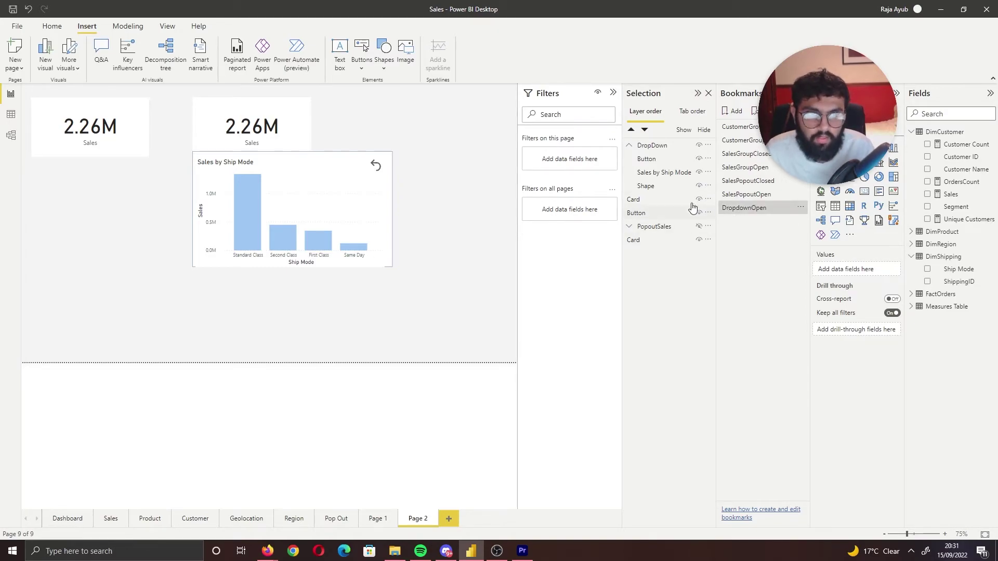
Step: Hide the DropDown group and add a bookmark of this state named DropdownClosed
{"action": "left_click", "coordinate": [699, 145]}
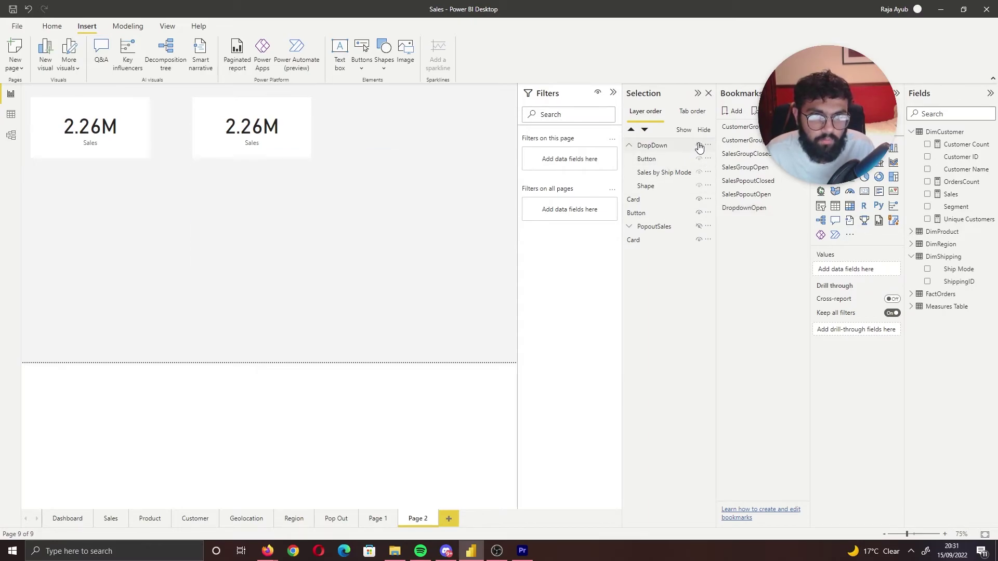
{"action": "left_click", "coordinate": [735, 115]}
{"action": "double_click", "coordinate": [750, 221]}
{"action": "type", "text": "DropdownC"}
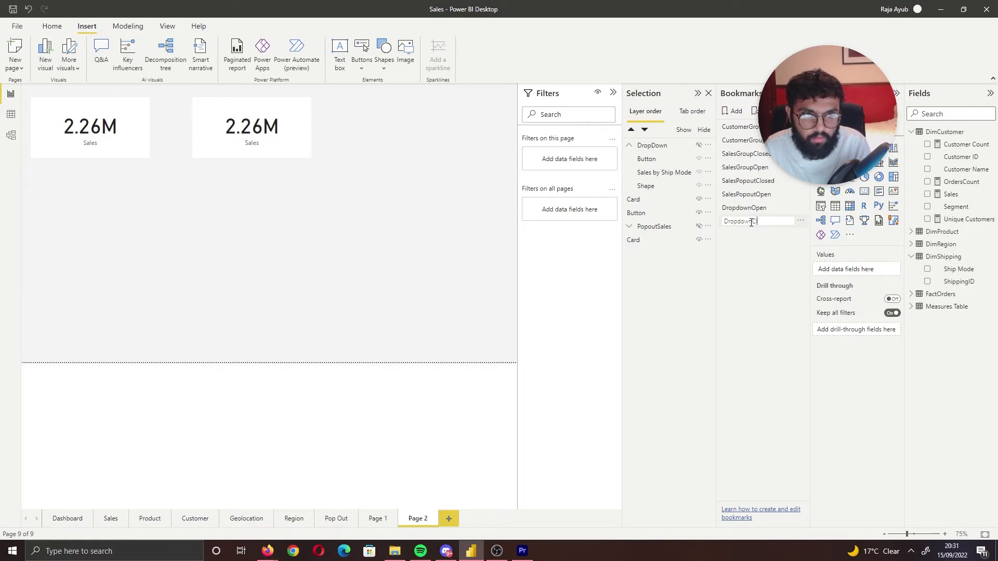
{"action": "type", "text": "losed"}
{"action": "key", "text": "Return"}
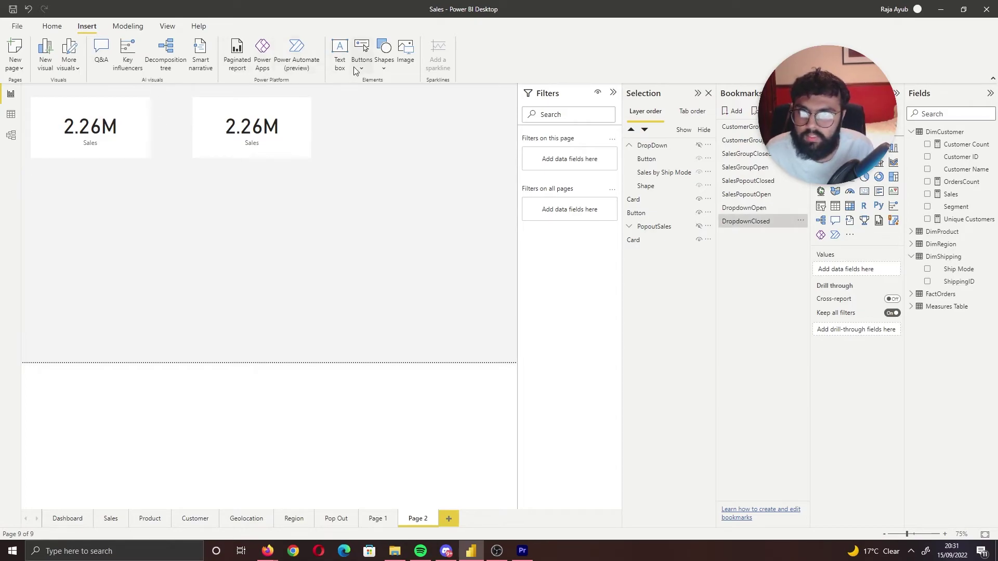
Step: Insert a blank button and fit it over the whole second Sales card
{"action": "left_click", "coordinate": [363, 52]}
{"action": "left_click", "coordinate": [378, 219]}
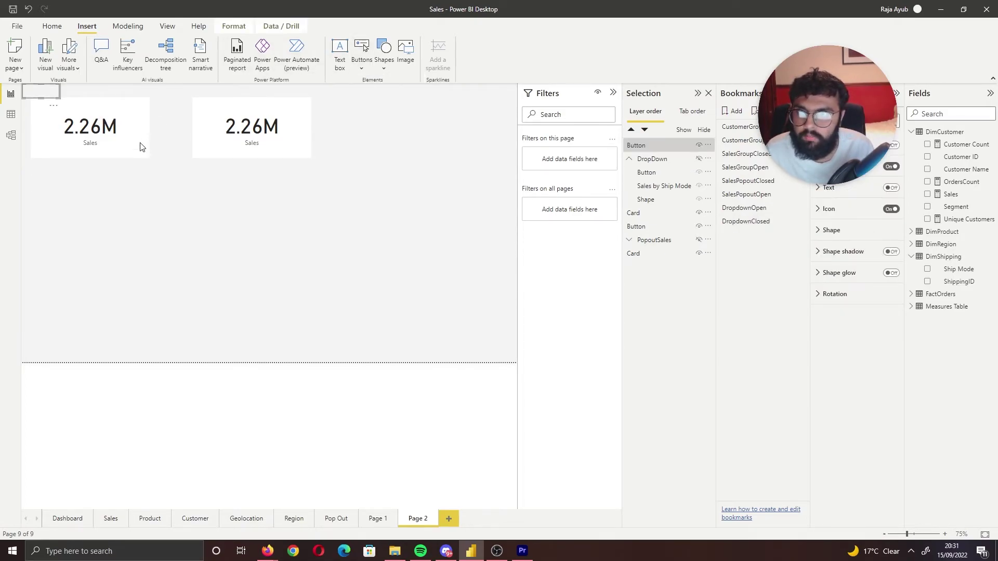
{"action": "left_click_drag", "start_coordinate": [55, 88], "coordinate": [310, 158]}
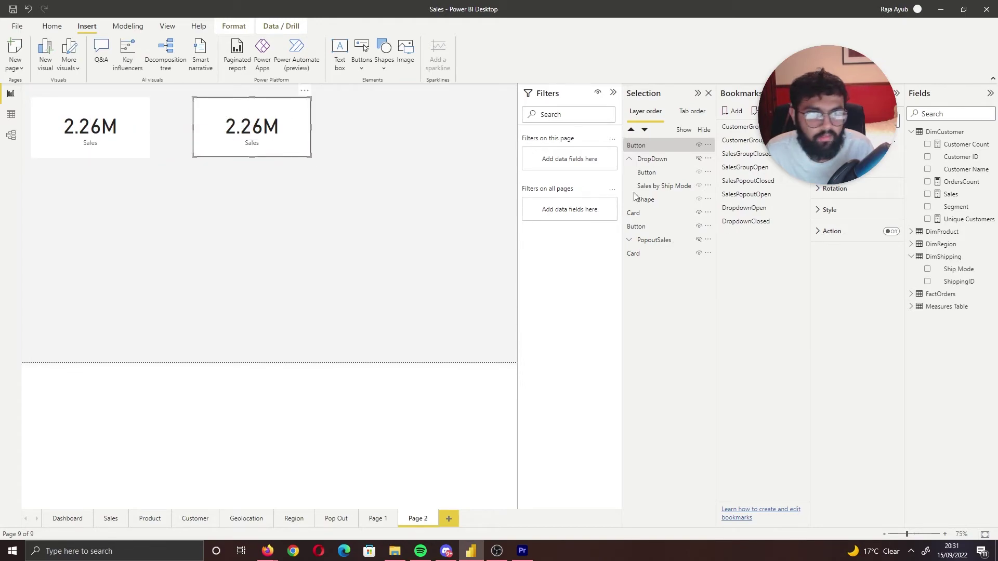
Step: Turn off the border of the blank button over the second Sales card
{"action": "left_click", "coordinate": [858, 219]}
{"action": "scroll", "coordinate": [872, 390], "scroll_direction": "down", "scroll_amount": 5}
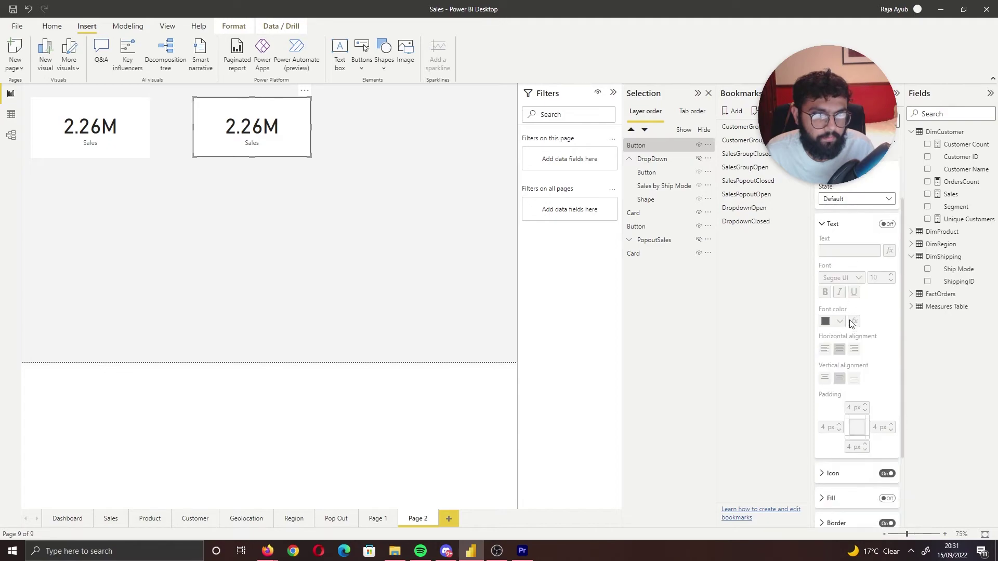
{"action": "left_click", "coordinate": [887, 425]}
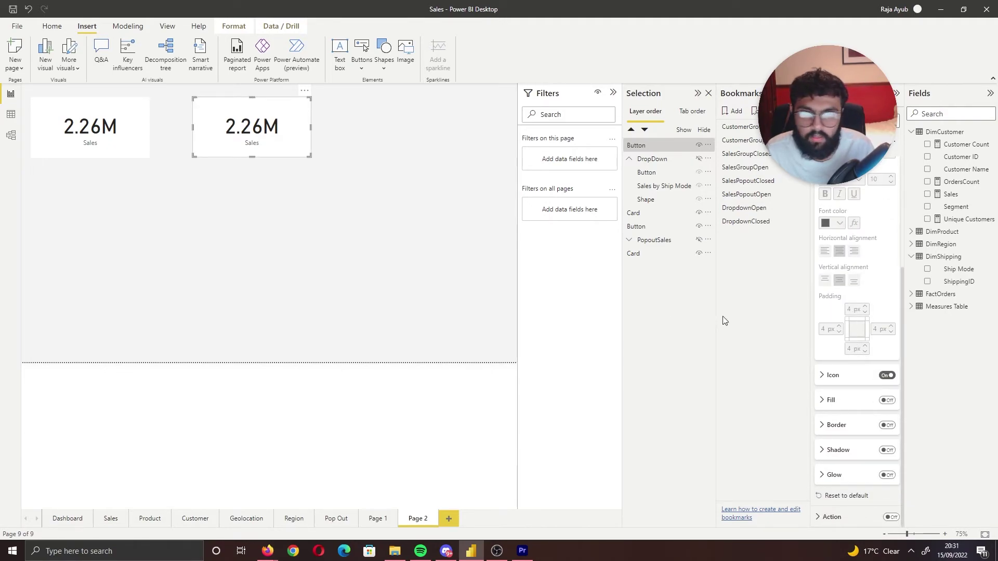
Step: Turn on the blank button's action and set it to the DropdownOpen bookmark
{"action": "left_click", "coordinate": [890, 517]}
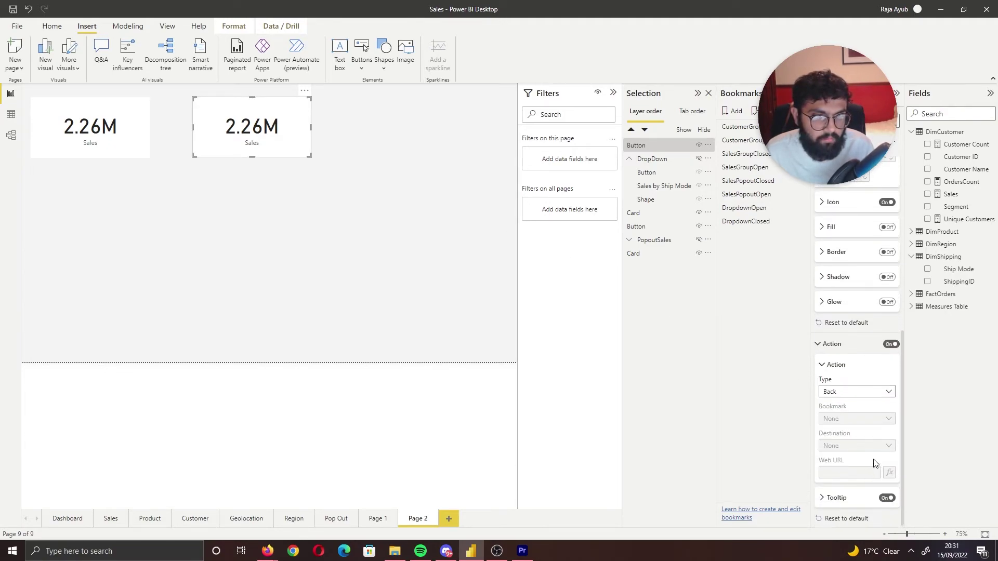
{"action": "left_click", "coordinate": [852, 393]}
{"action": "left_click", "coordinate": [846, 416]}
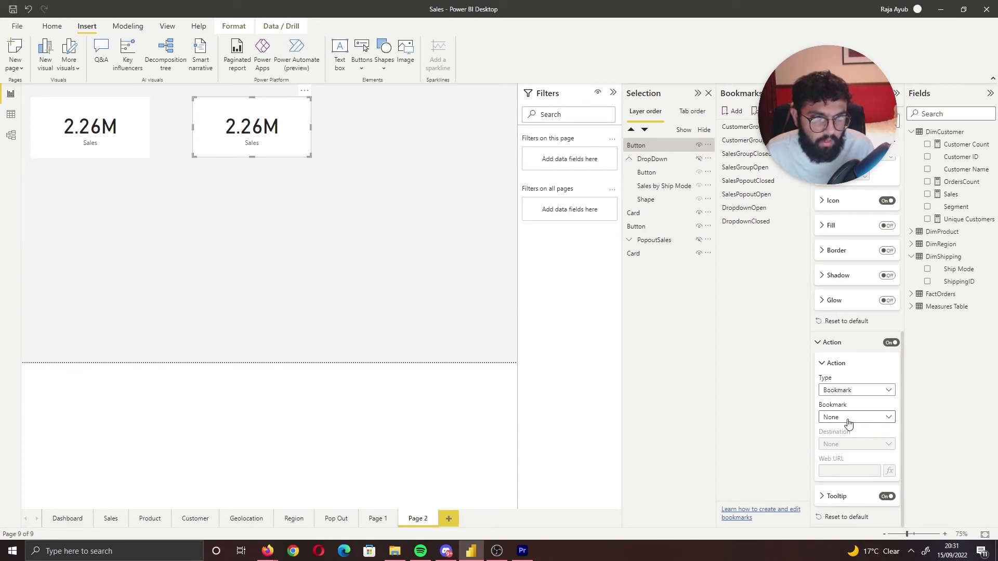
{"action": "left_click", "coordinate": [848, 418]}
{"action": "left_click", "coordinate": [853, 517]}
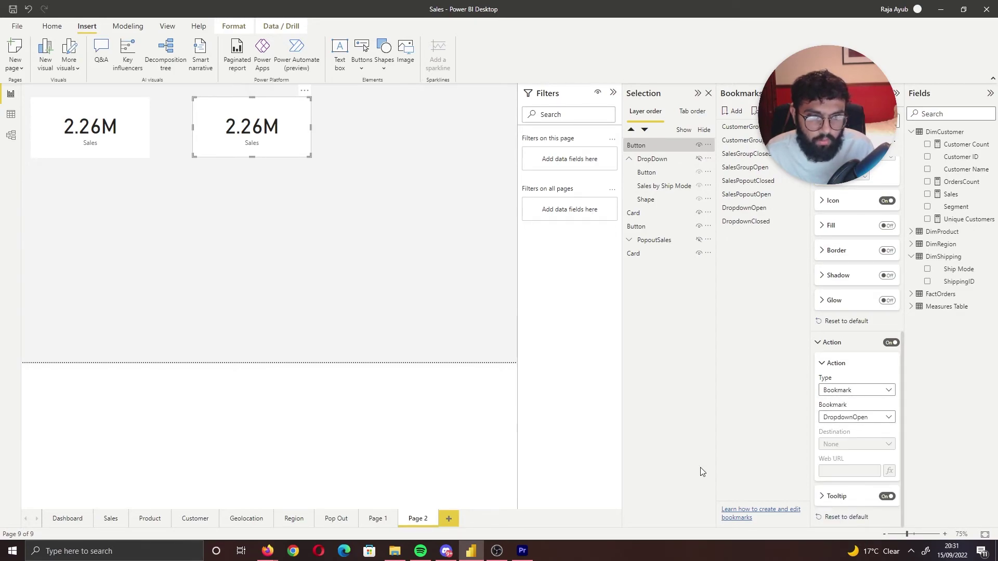
Step: Show the DropDown group, turn on its back button's action and set it to the DropdownClosed bookmark
{"action": "left_click", "coordinate": [467, 474]}
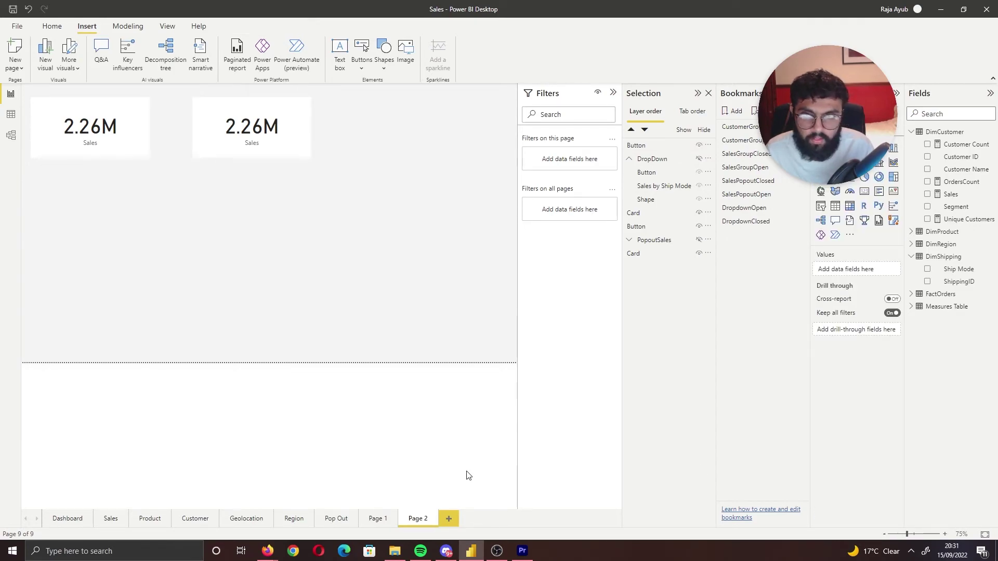
{"action": "left_click", "coordinate": [699, 159]}
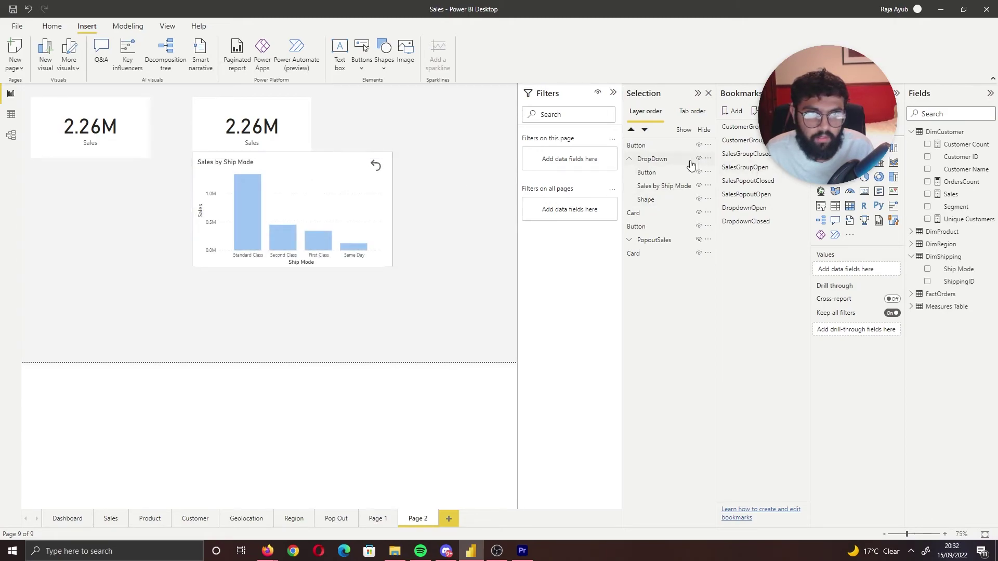
{"action": "left_click", "coordinate": [379, 166]}
{"action": "left_click", "coordinate": [379, 166]}
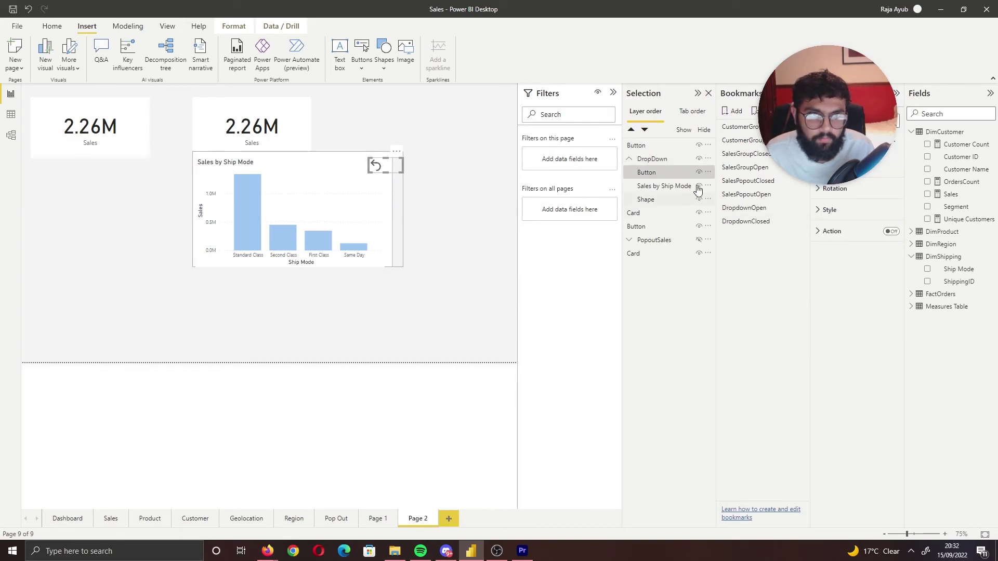
{"action": "left_click", "coordinate": [891, 232]}
{"action": "left_click", "coordinate": [858, 238]}
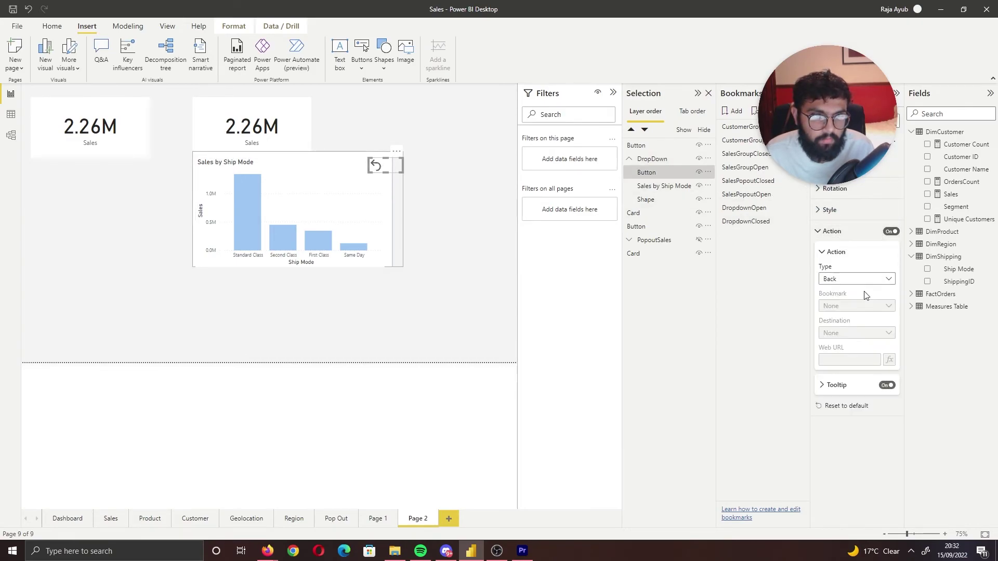
{"action": "left_click", "coordinate": [857, 279]}
{"action": "left_click", "coordinate": [837, 304]}
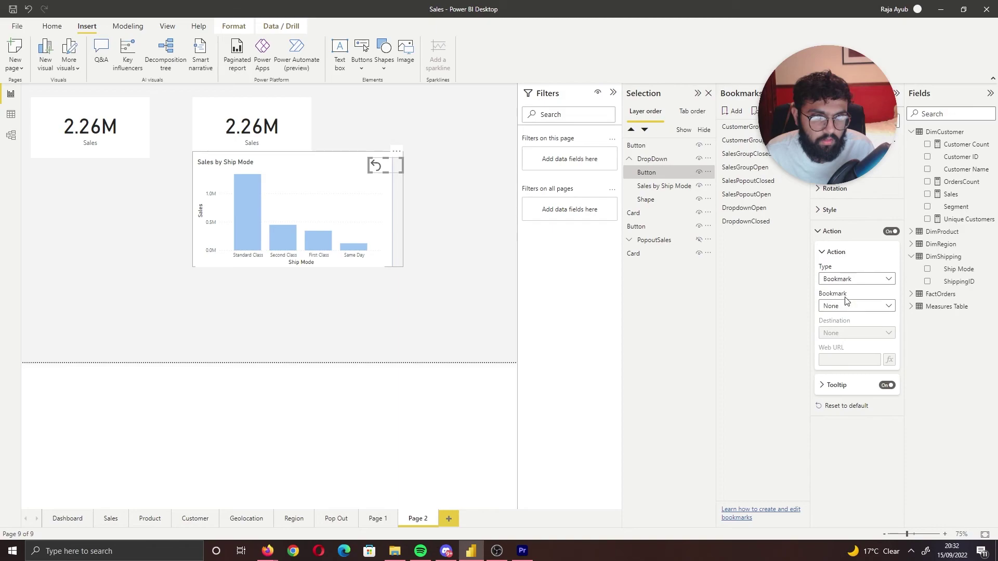
{"action": "left_click", "coordinate": [855, 307]}
{"action": "left_click", "coordinate": [860, 411]}
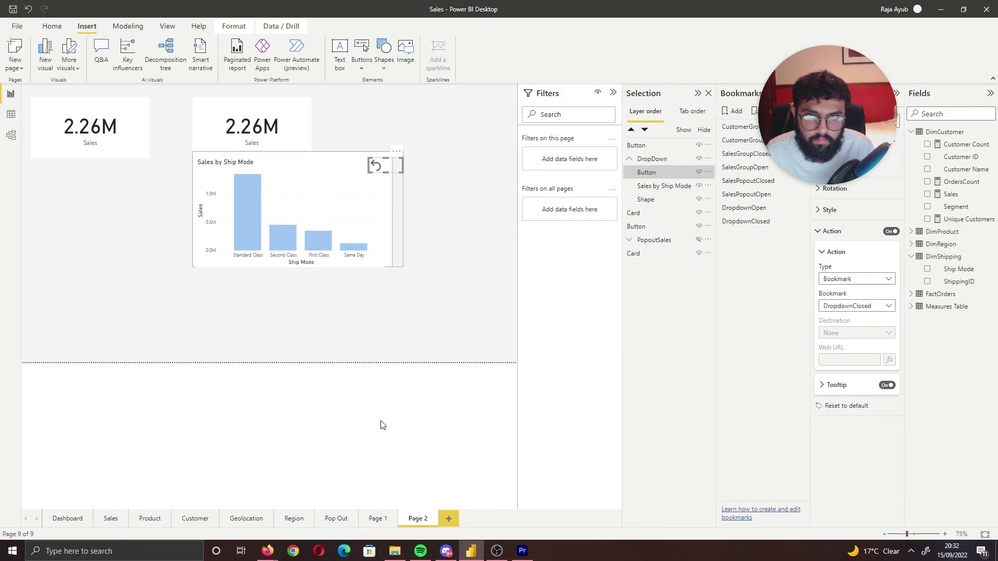
Step: Test the back button on the Sales by Ship Mode drop-down and the blank button over the second Sales card
{"action": "left_click", "coordinate": [380, 422]}
{"action": "left_click", "coordinate": [374, 165], "text": "ctrl"}
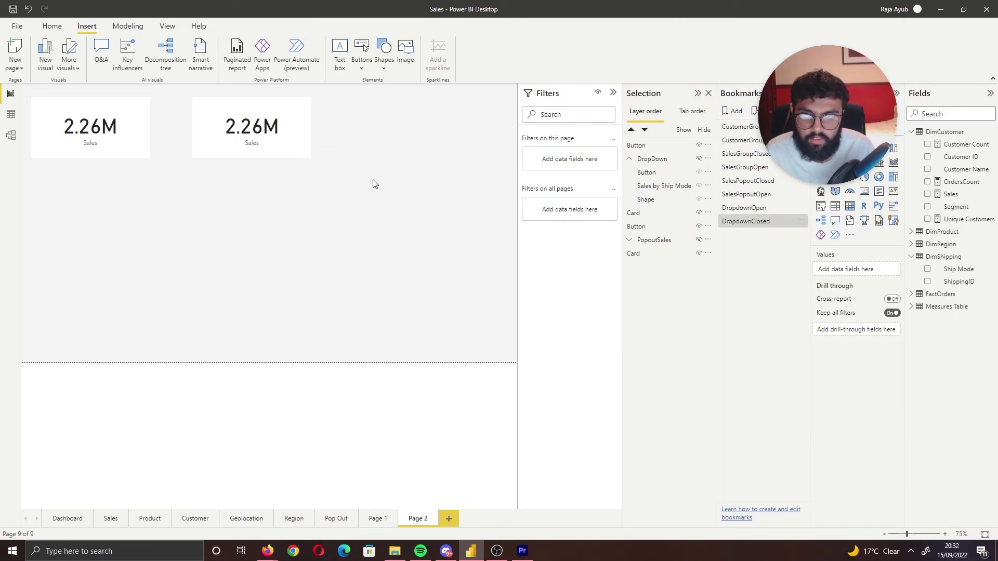
{"action": "left_click", "coordinate": [271, 117], "text": "ctrl"}
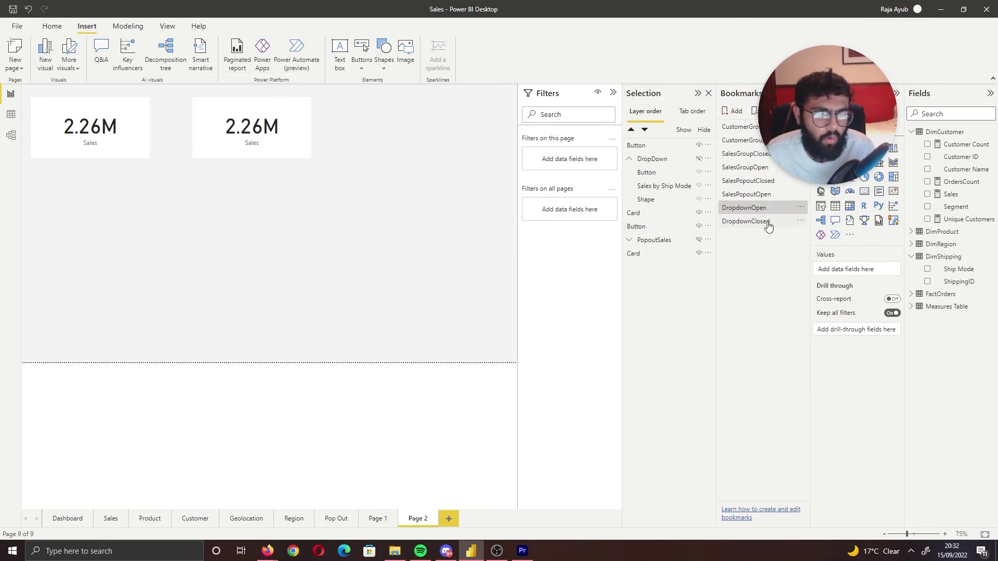
Step: Delete the DropdownOpen bookmark and recreate it under the same name with the DropDown group shown
{"action": "left_click", "coordinate": [801, 207]}
{"action": "left_click", "coordinate": [827, 237]}
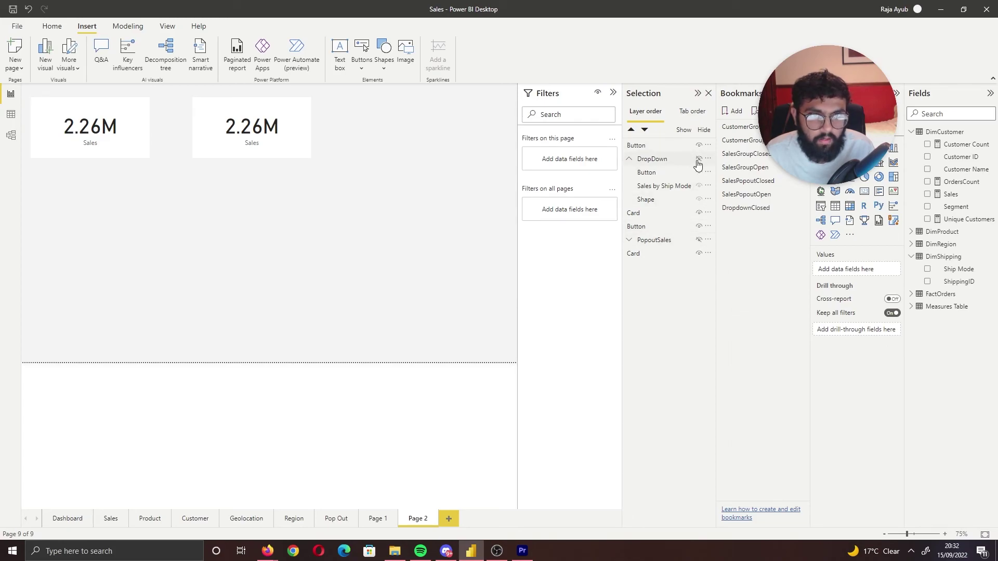
{"action": "left_click", "coordinate": [698, 160]}
{"action": "left_click", "coordinate": [737, 112]}
{"action": "double_click", "coordinate": [760, 222]}
{"action": "type", "text": "DropdownOpen"}
{"action": "key", "text": "Return"}
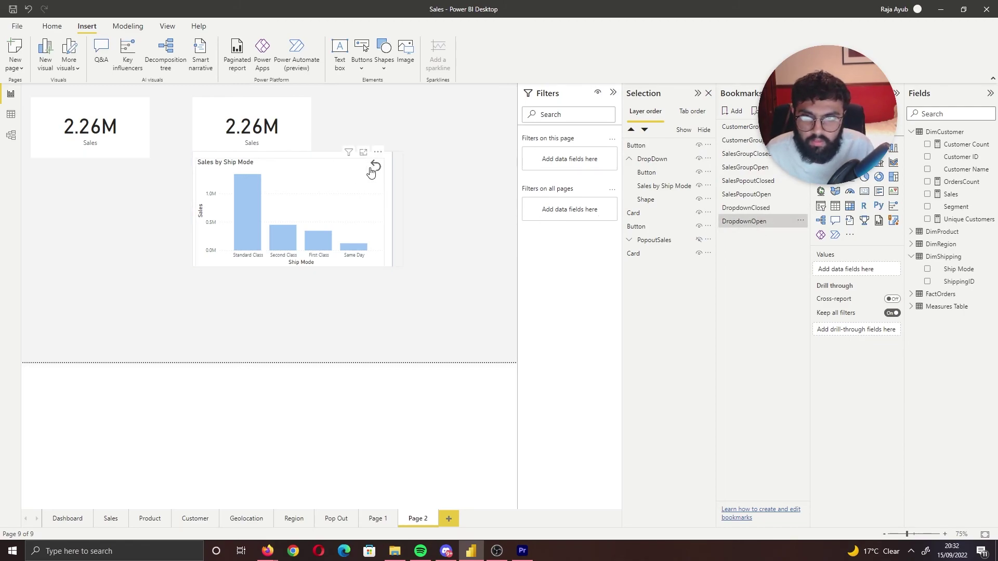
Step: Close the drop-down with its back button and reassign the second Sales card button's action to the DropdownOpen bookmark
{"action": "left_click", "coordinate": [375, 165], "text": "ctrl"}
{"action": "left_click", "coordinate": [305, 148]}
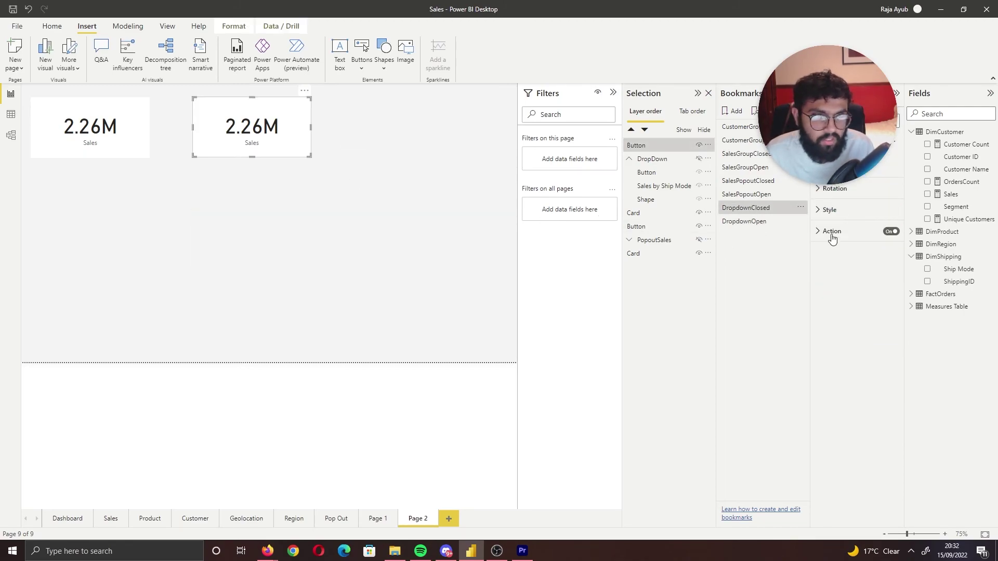
{"action": "left_click", "coordinate": [832, 232]}
{"action": "left_click", "coordinate": [850, 308]}
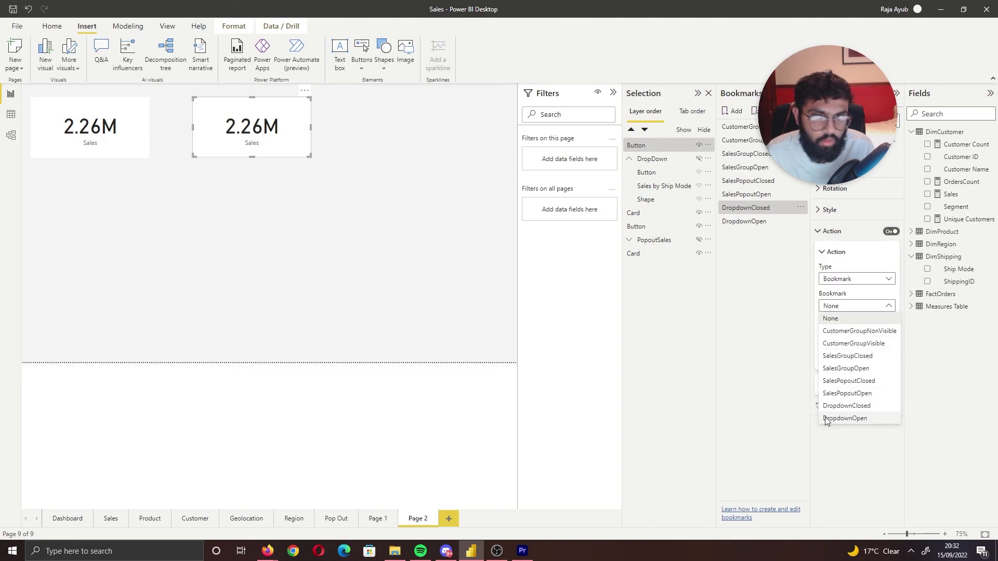
{"action": "left_click", "coordinate": [829, 418]}
Step: Test opening, closing and reopening the Sales by Ship Mode drop-down with the card button and back button
{"action": "left_click", "coordinate": [419, 420]}
{"action": "left_click", "coordinate": [305, 151], "text": "ctrl"}
{"action": "left_click", "coordinate": [375, 167], "text": "ctrl"}
{"action": "left_click", "coordinate": [296, 153], "text": "ctrl"}
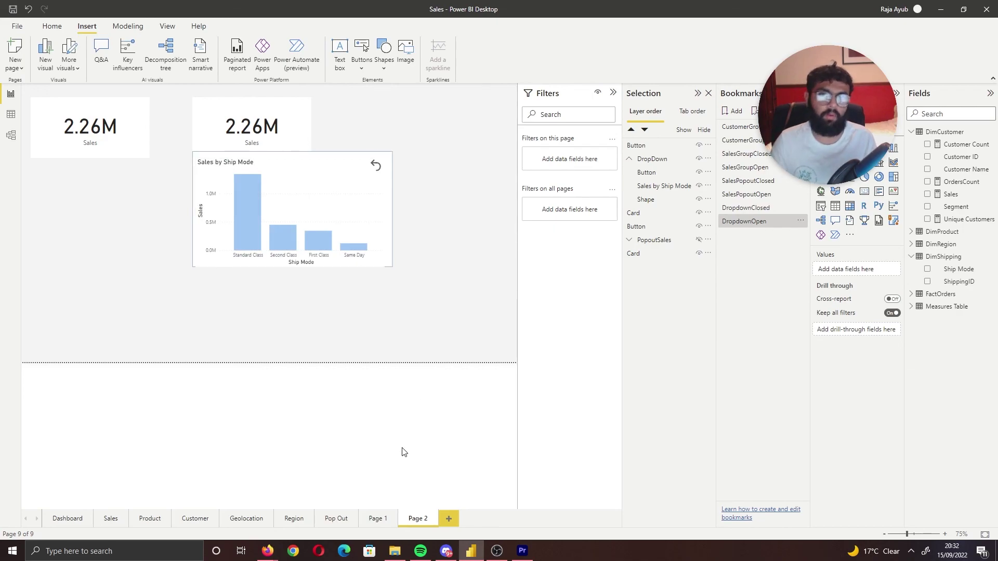